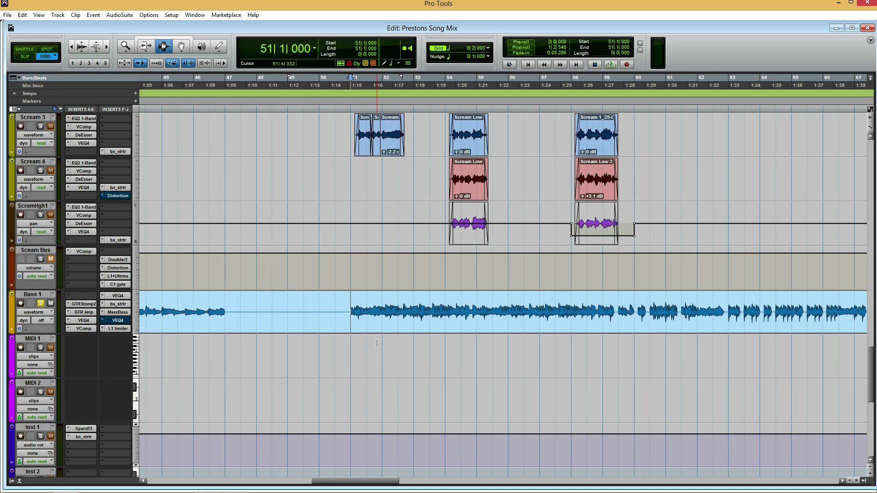
# Step: Play back the mix from bar 51 and select bars 51 to 55 on the Bass 1 track
pyautogui.press('space')
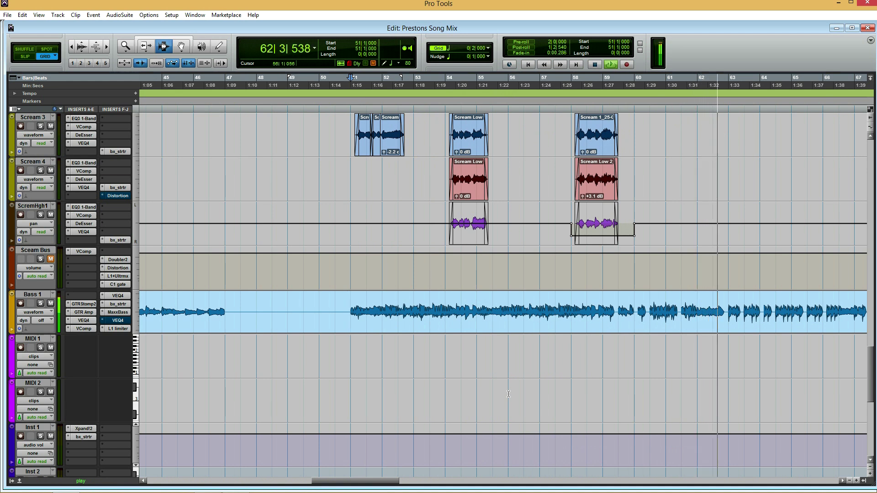
pyautogui.press('space')
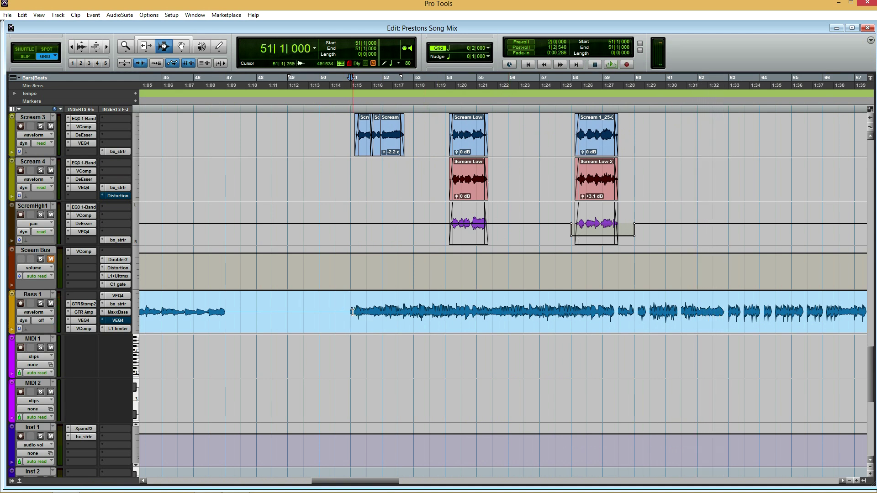
pyautogui.moveTo(353, 312); pyautogui.dragTo(472, 309)
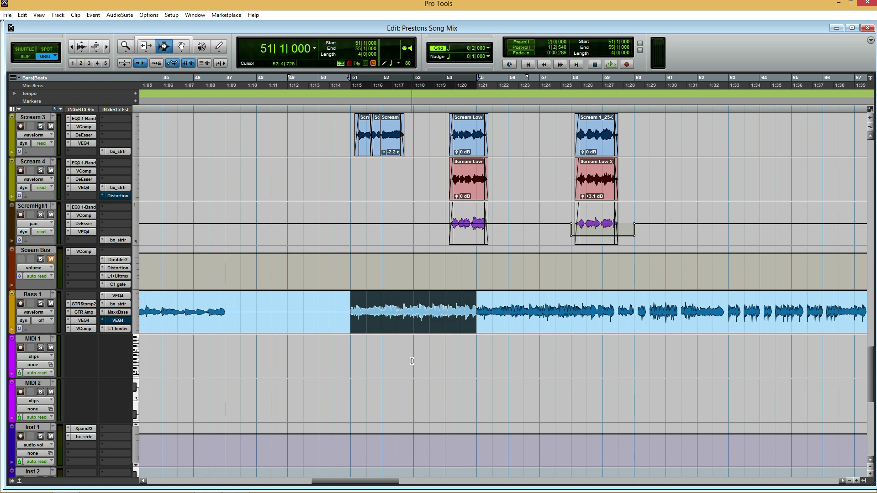
# Step: Solo Bass 1, listen to the selected bars with the current plug-in chain, and unsolo the track
pyautogui.click(41, 304)
pyautogui.press('space')
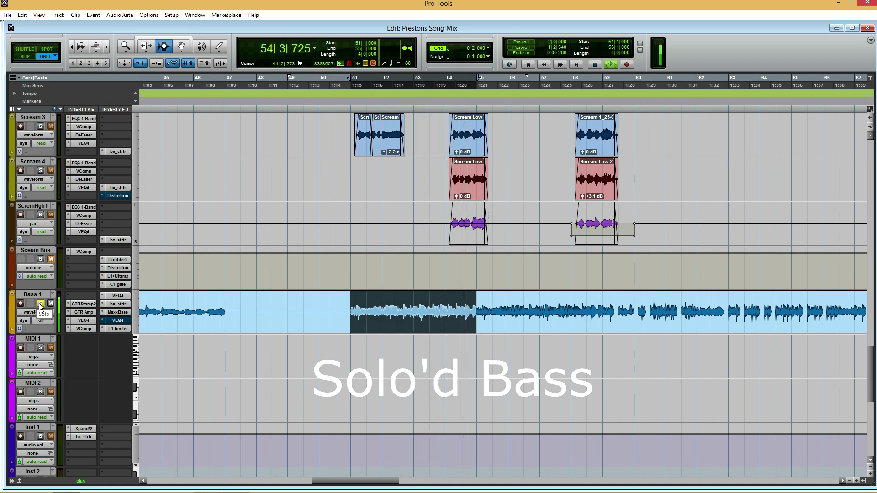
pyautogui.press('space')
pyautogui.click(40, 303)
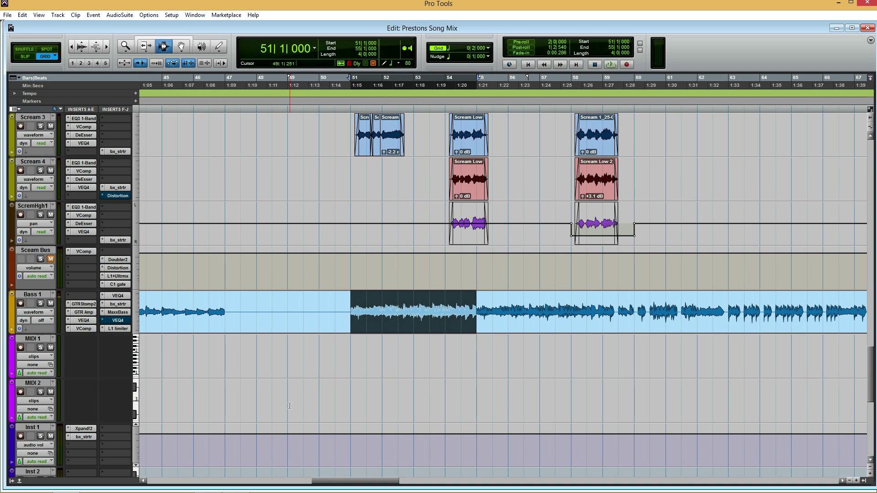
# Step: Bypass the L1 limiter, MaxxBass, bx_strtr and first VEQ4 in inserts F-J of Bass 1
pyautogui.rightClick(122, 330)
pyautogui.click(123, 332)
pyautogui.rightClick(122, 312)
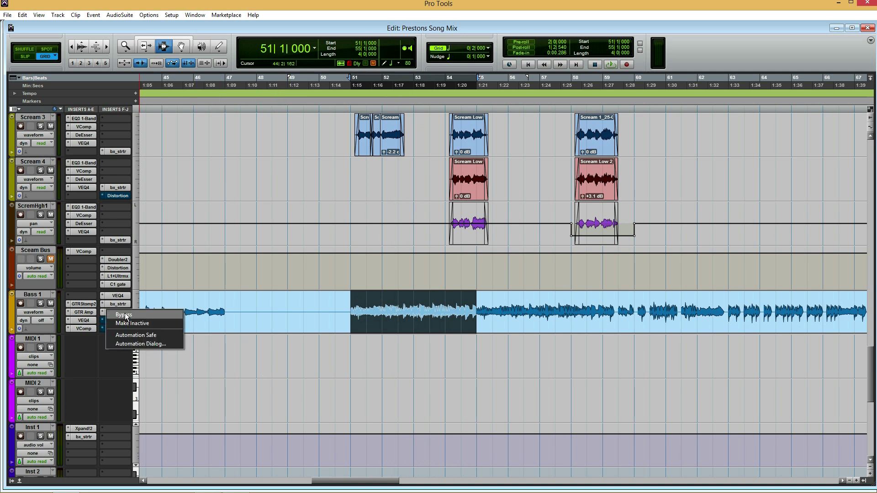
pyautogui.click(123, 316)
pyautogui.rightClick(122, 306)
pyautogui.click(124, 309)
pyautogui.rightClick(118, 295)
pyautogui.click(120, 299)
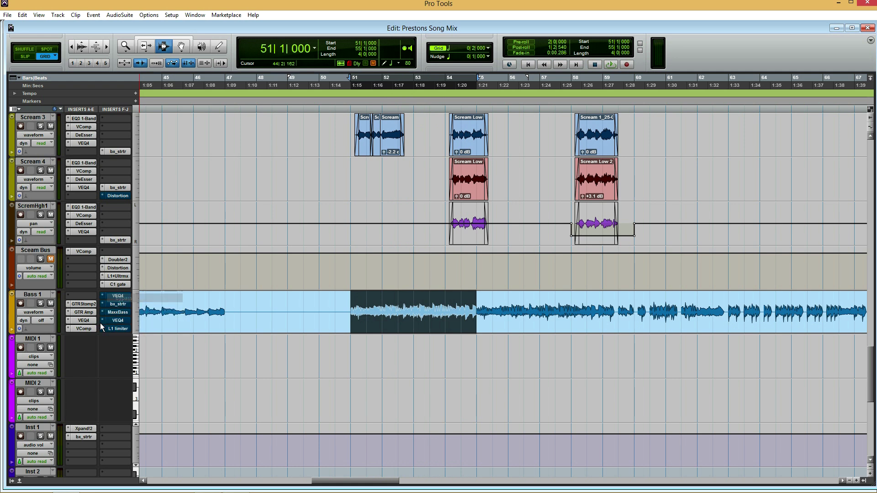
# Step: Bypass the VComp, VEQ4 and GTRStomp2 plug-ins in inserts A-E of Bass 1, leaving GTR Amp active
pyautogui.rightClick(84, 328)
pyautogui.click(85, 331)
pyautogui.rightClick(86, 322)
pyautogui.click(87, 325)
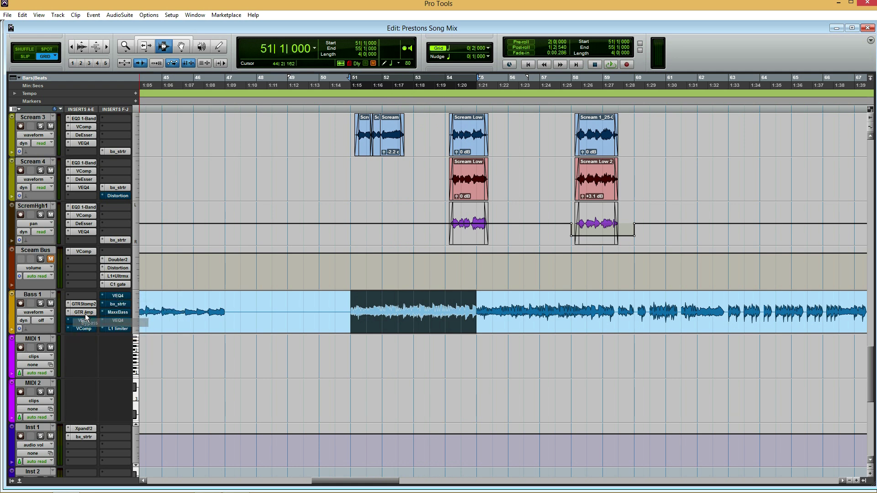
pyautogui.rightClick(87, 303)
pyautogui.click(88, 306)
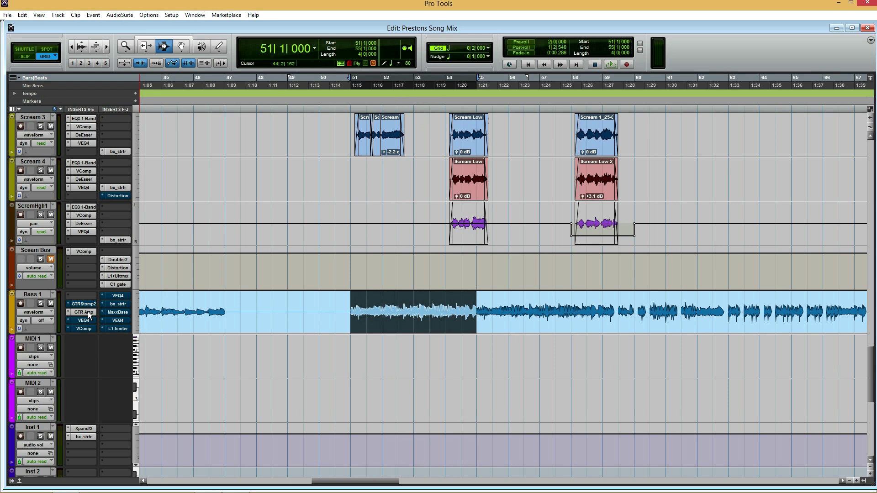
# Step: Examine the amp, cabinet and microphone settings of the GTR Amp plug-in on Bass 1, and close it
pyautogui.click(88, 312)
pyautogui.moveTo(476, 101); pyautogui.dragTo(476, 67)
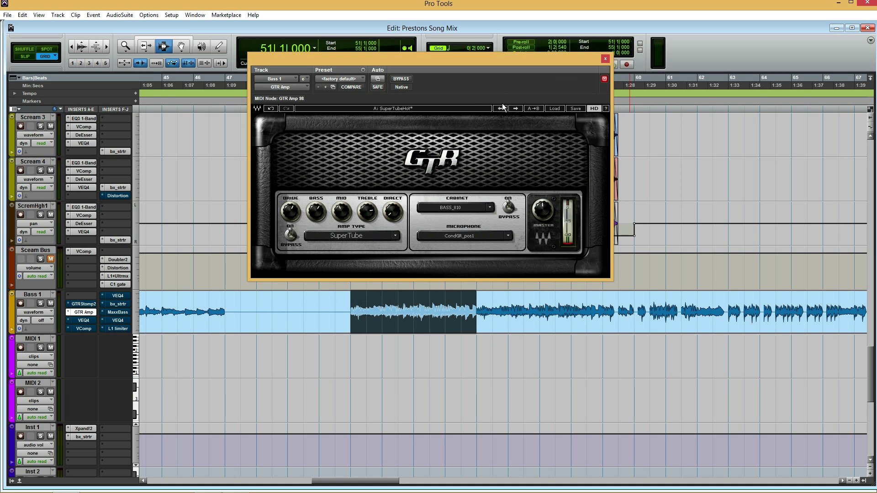
pyautogui.click(605, 58)
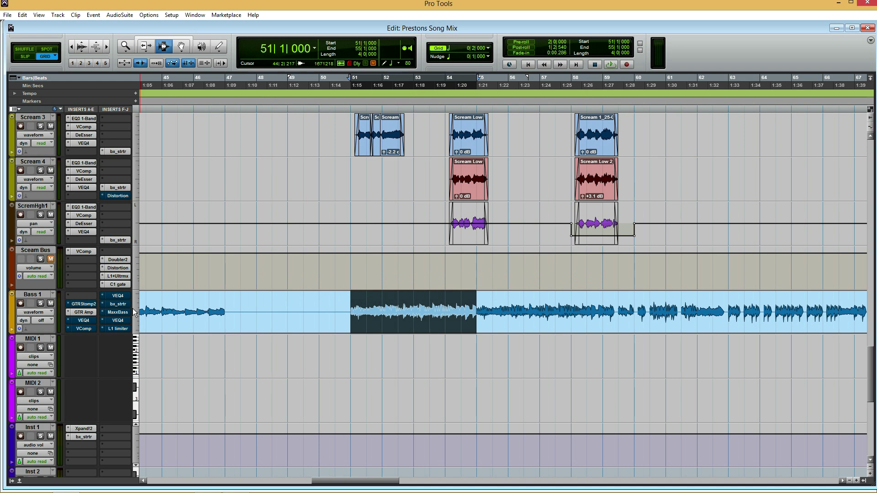
# Step: Solo Bass 1 and play the selected bars through the GTR Amp only
pyautogui.click(40, 303)
pyautogui.press('space')
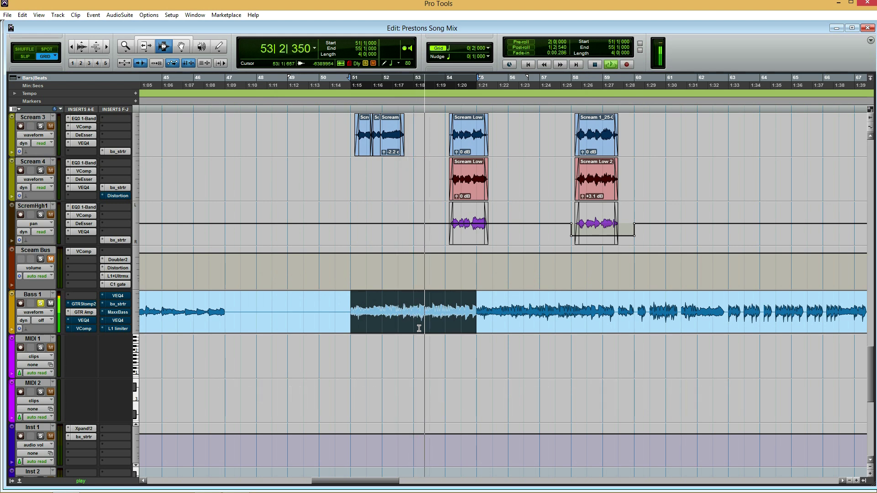
pyautogui.press('space')
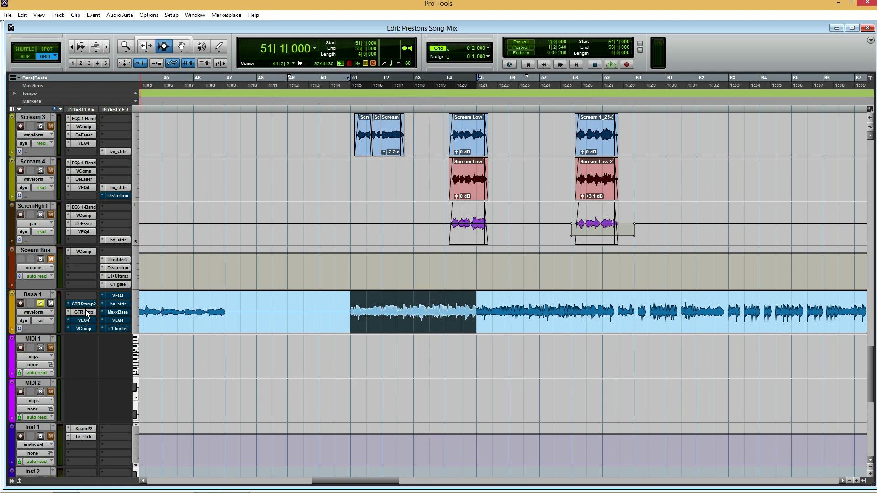
# Step: Reactivate the GTR Stomp 2 overdrive on Bass 1 and toggle its bypass during playback to compare the sound
pyautogui.click(86, 304)
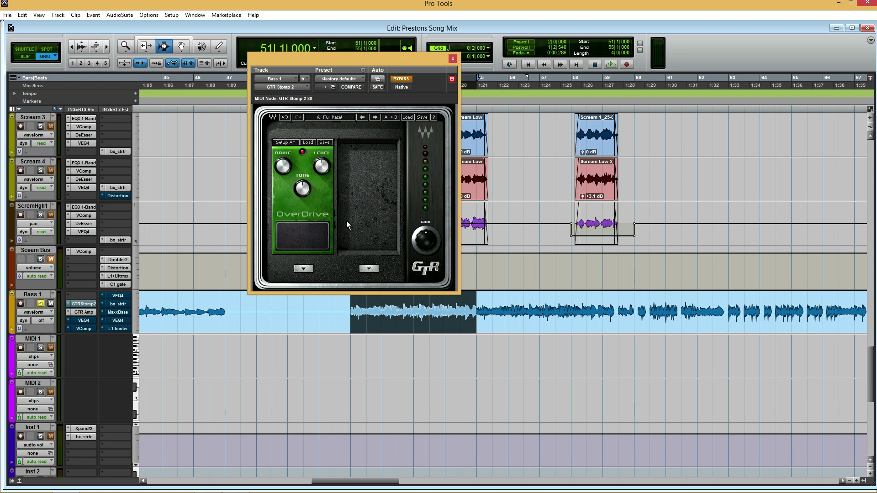
pyautogui.click(401, 79)
pyautogui.press('space')
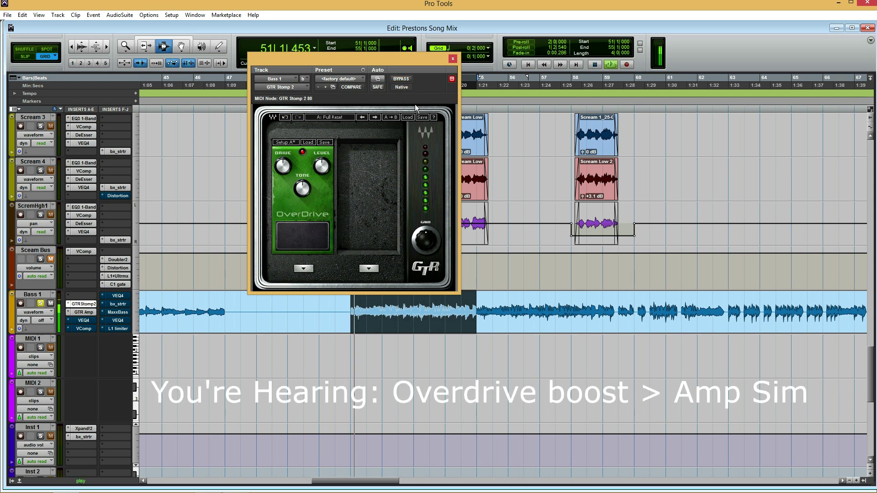
pyautogui.click(406, 80)
pyautogui.click(406, 79)
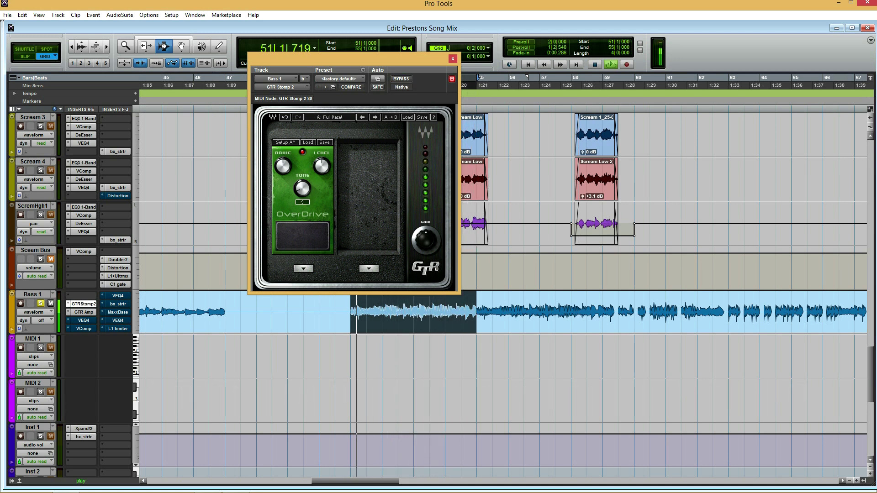
# Step: Check the OverDrive pedal's Tone and Drive settings, stop playback, and close the plug-in
pyautogui.moveTo(303, 188); pyautogui.dragTo(283, 163)
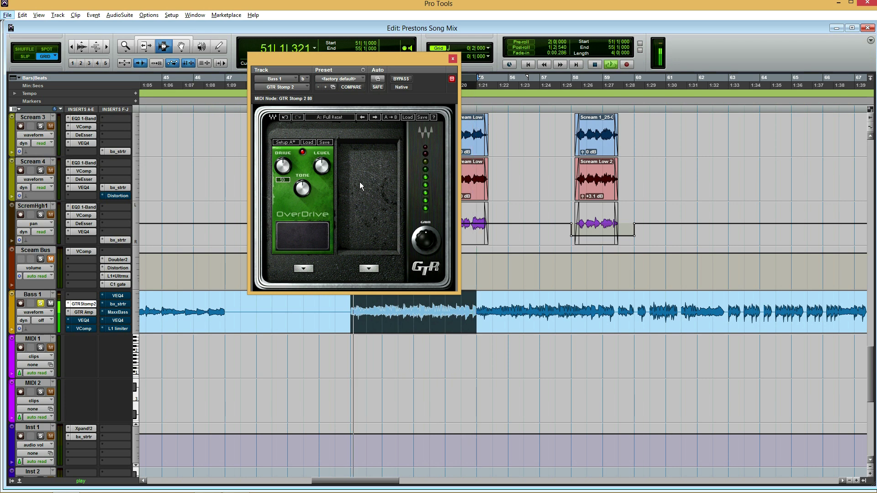
pyautogui.hotkey('alt', 'space')
pyautogui.press('Escape')
pyautogui.press('space')
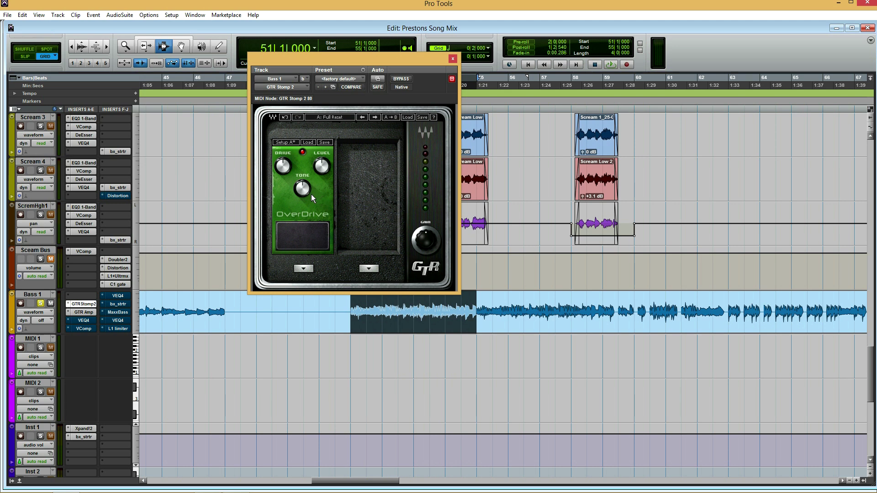
pyautogui.click(453, 59)
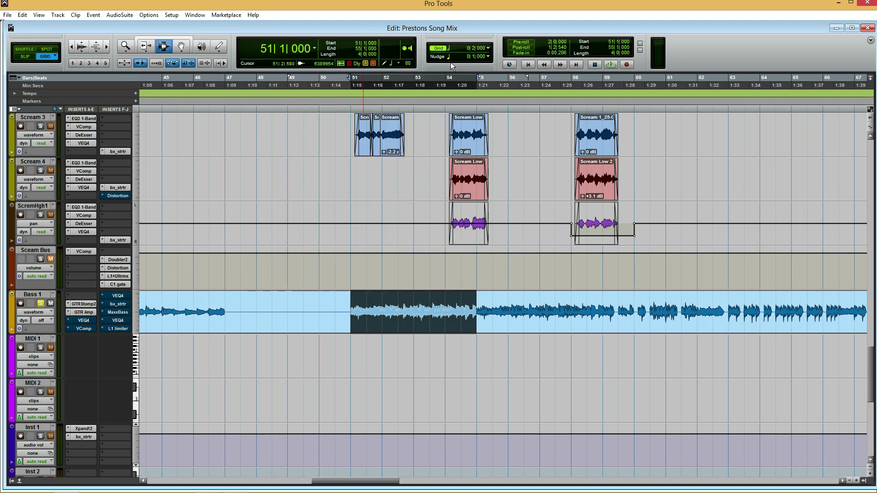
# Step: Reactivate the VEQ4 after the GTR Amp on Bass 1 and set its high-pass filter to 47 Hz during playback
pyautogui.click(88, 321)
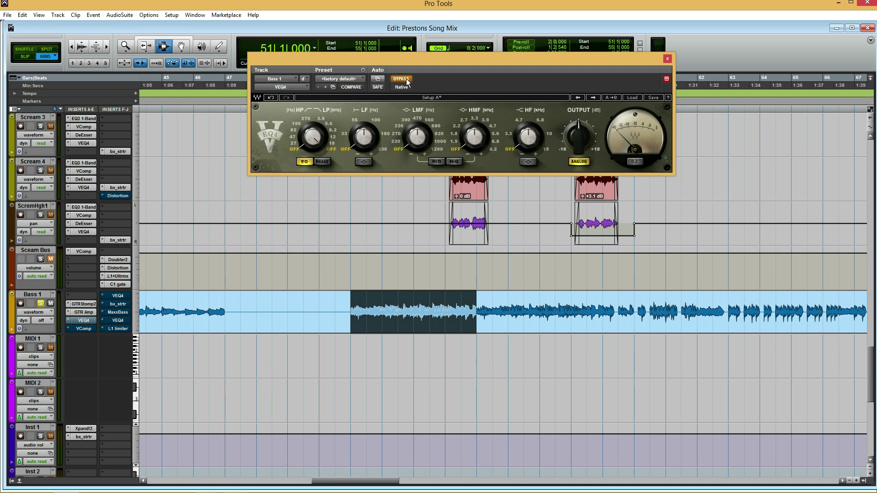
pyautogui.press('space')
pyautogui.click(402, 80)
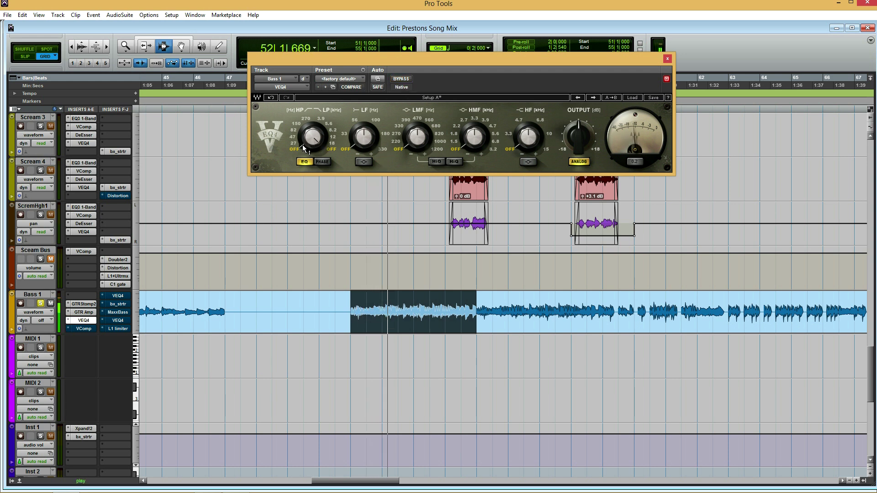
pyautogui.moveTo(305, 149); pyautogui.dragTo(305, 138)
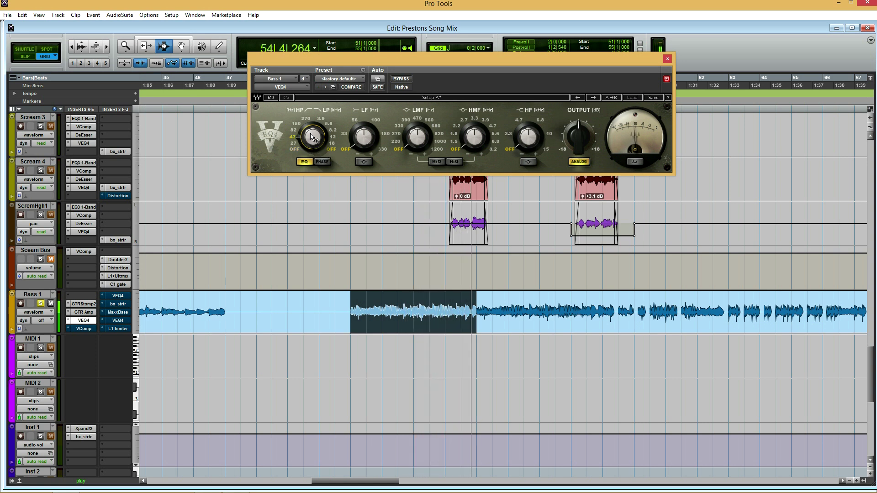
pyautogui.press('space')
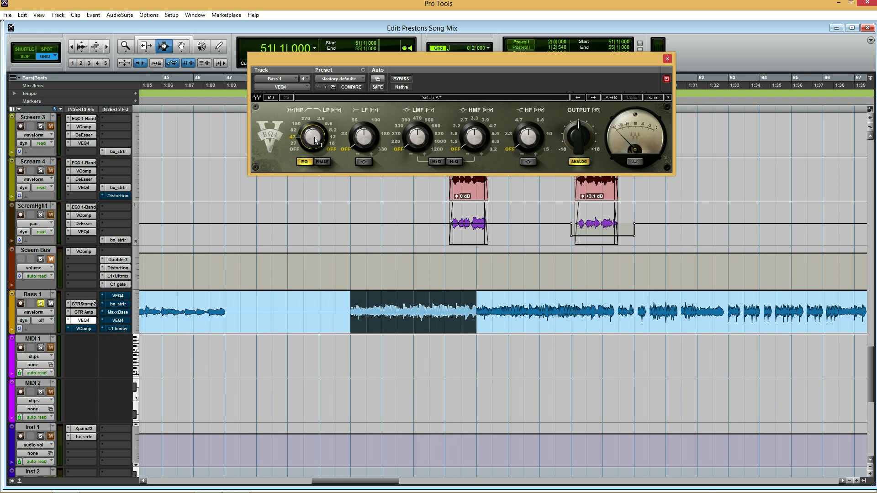
# Step: Set the VEQ4's low-pass filter to 5.6 kHz while playing the selected bass section
pyautogui.press('space')
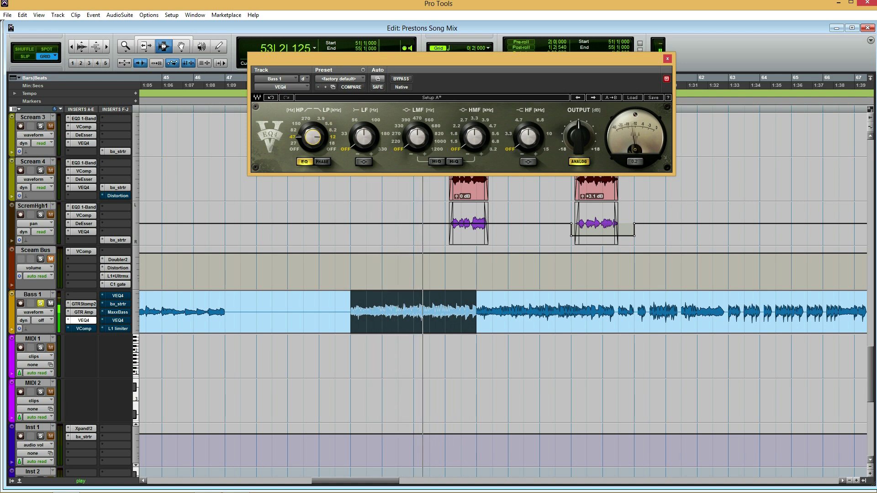
pyautogui.moveTo(315, 137); pyautogui.dragTo(315, 146)
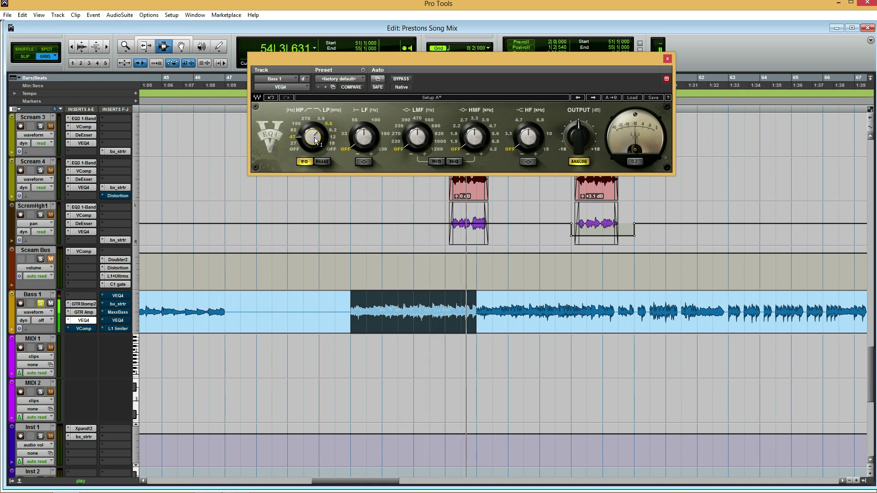
pyautogui.press('space')
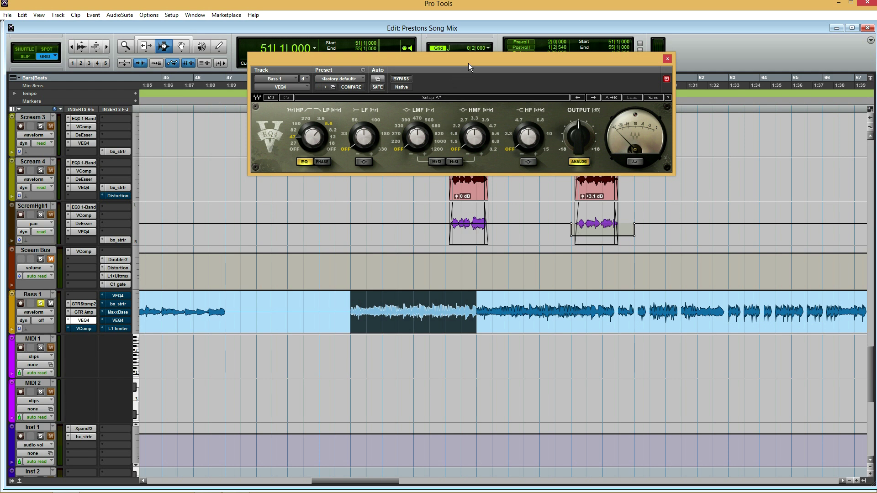
# Step: Set the VEQ4's LMF band to 390 Hz and adjust its gain while the bass plays
pyautogui.moveTo(464, 61); pyautogui.dragTo(456, 112)
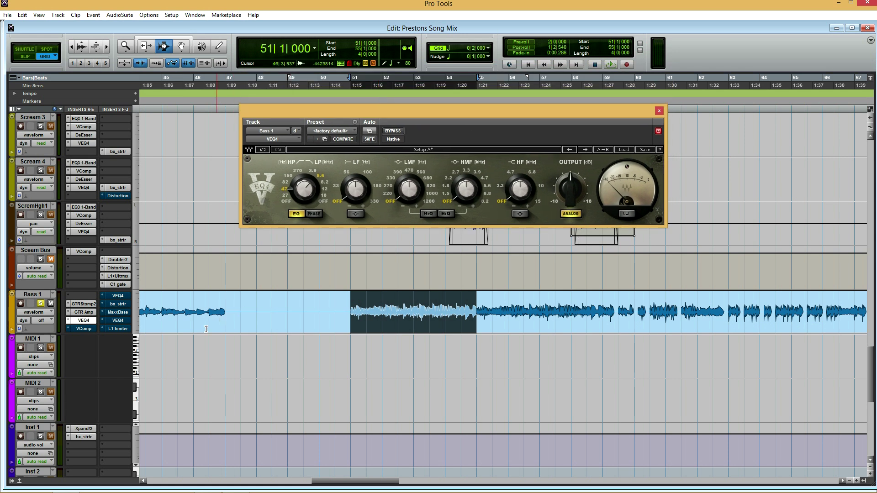
pyautogui.press('space')
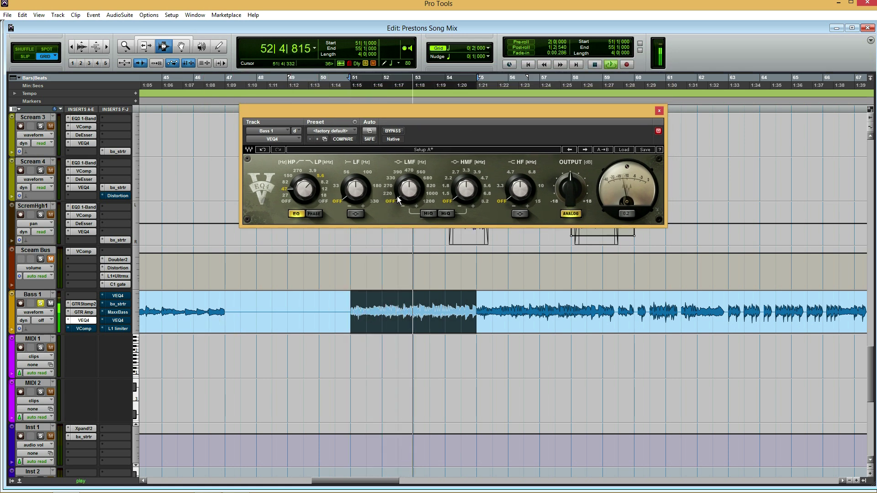
pyautogui.moveTo(395, 198)
pyautogui.mouseDown()
pyautogui.moveTo(407, 190)
pyautogui.moveTo(409, 204)
pyautogui.moveTo(409, 183)
pyautogui.moveTo(408, 199)
pyautogui.mouseUp()
pyautogui.press('space')
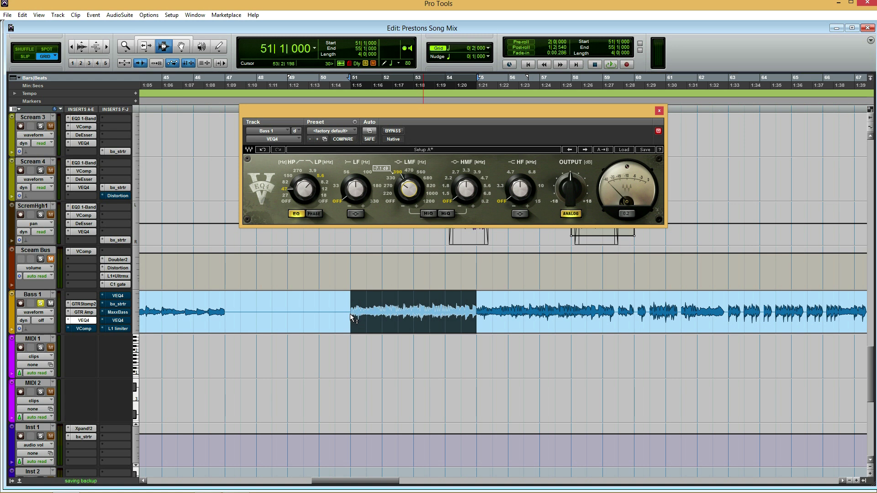
# Step: Fine-tune the VEQ4 during playback, toggle its bypass to compare the sound, and close the plug-in
pyautogui.press('space')
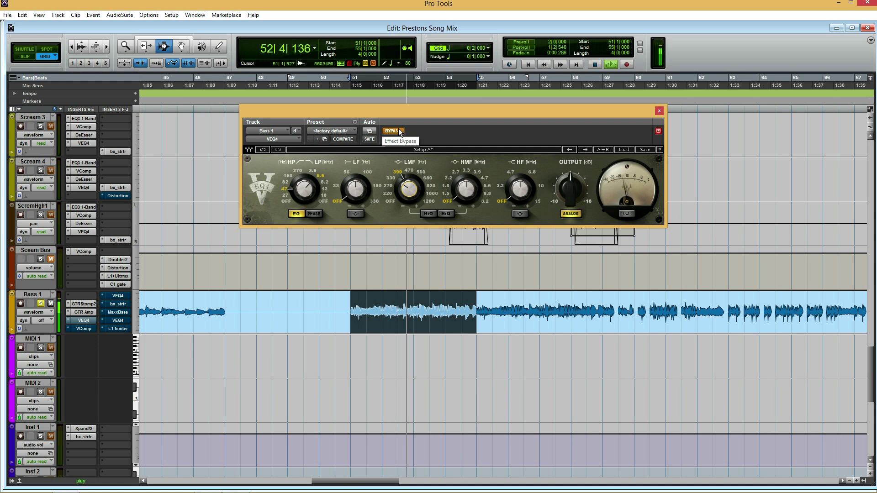
pyautogui.moveTo(410, 188); pyautogui.dragTo(409, 184)
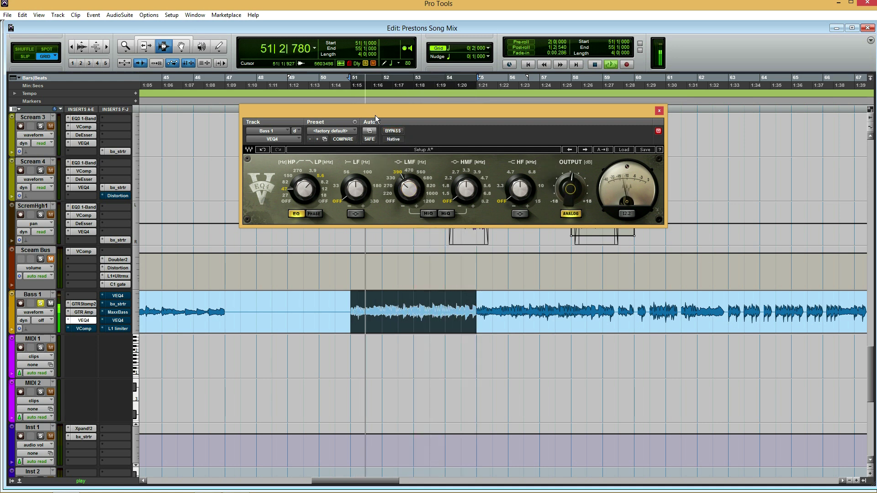
pyautogui.click(390, 132)
pyautogui.click(391, 132)
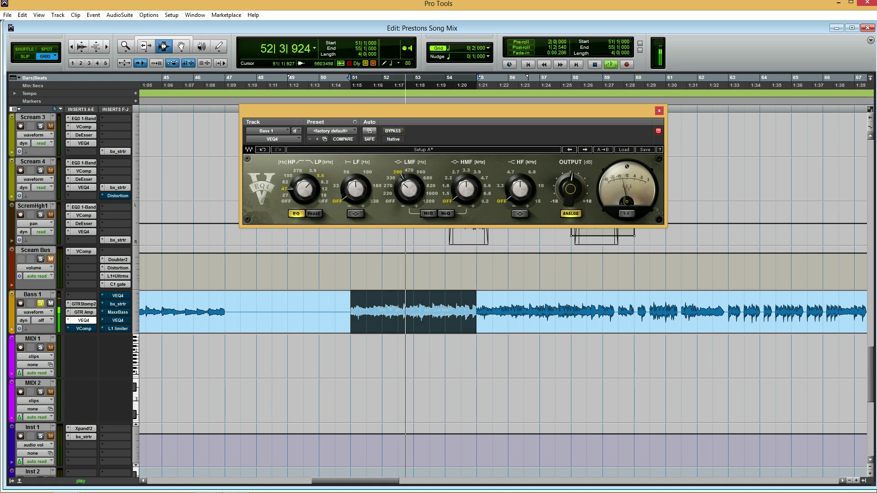
pyautogui.click(392, 131)
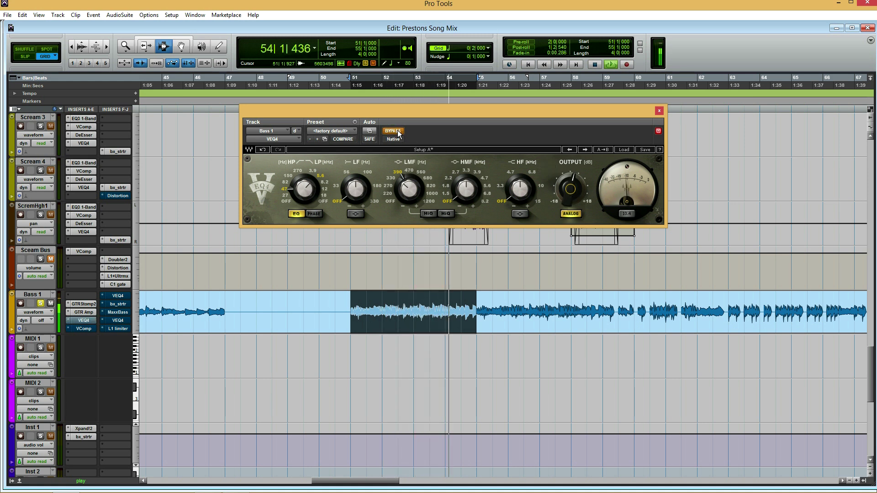
pyautogui.click(392, 132)
pyautogui.press('space')
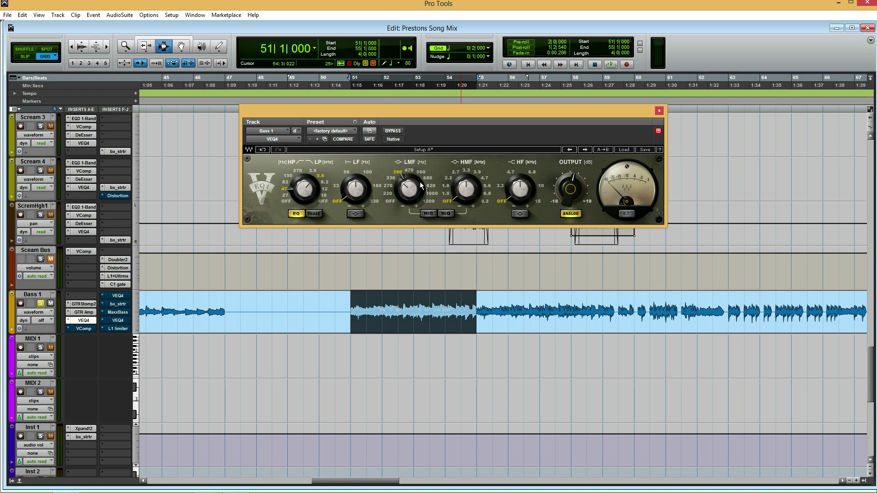
pyautogui.click(659, 111)
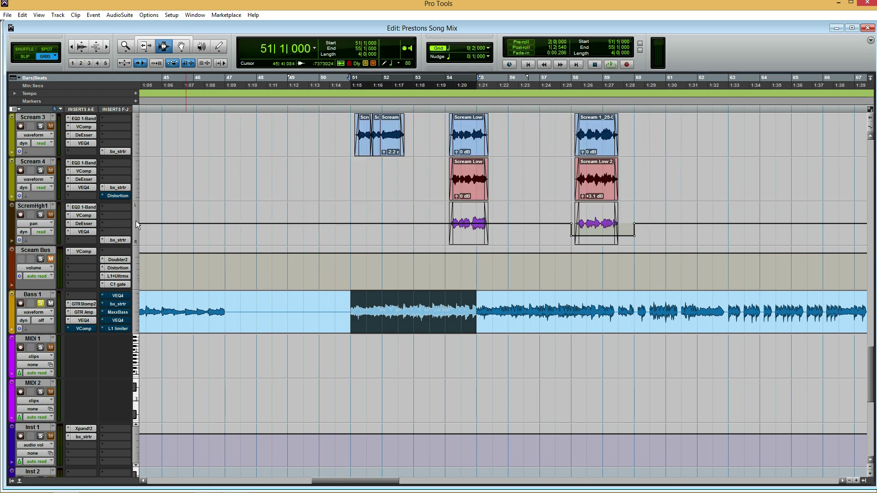
# Step: Reset the VComp on Bass 1 to its factory default preset and set a 2:1 ratio with a 100 ms limiter release
pyautogui.click(87, 328)
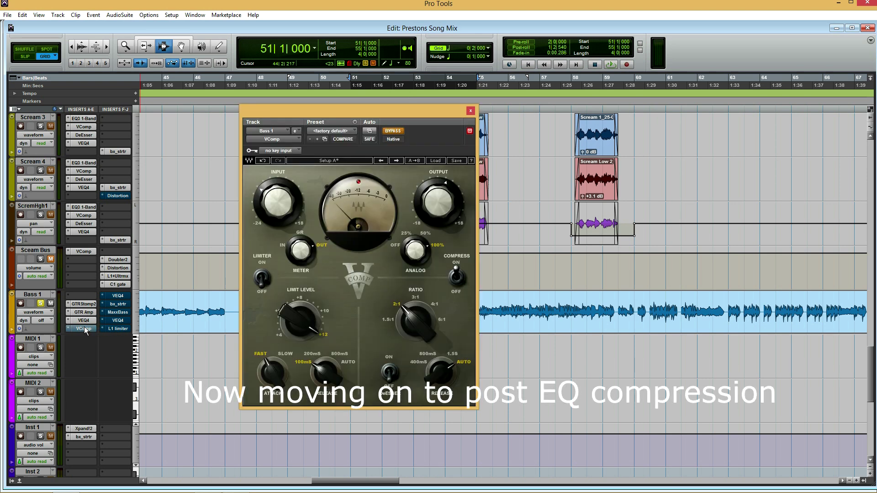
pyautogui.click(347, 131)
pyautogui.click(349, 133)
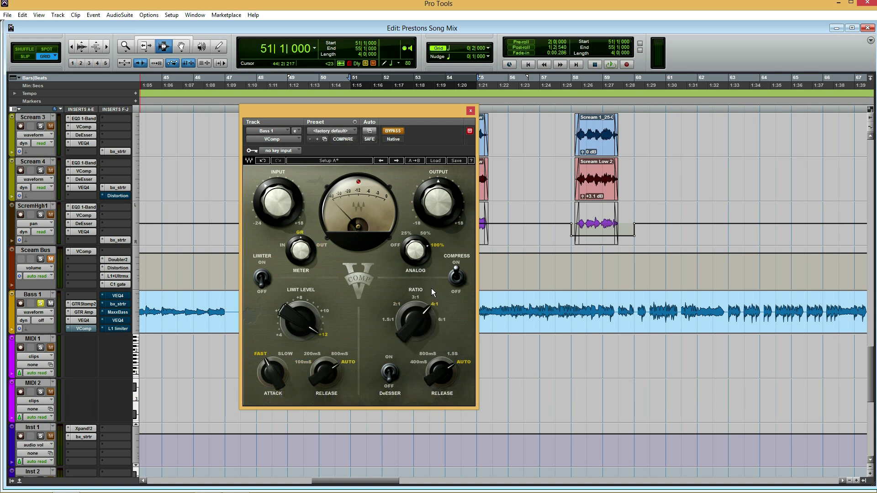
pyautogui.moveTo(417, 322); pyautogui.dragTo(414, 312)
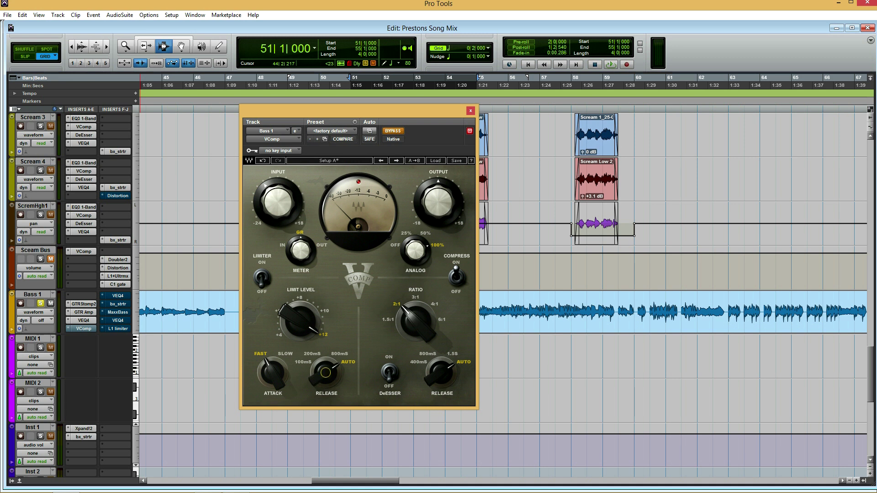
pyautogui.moveTo(326, 373); pyautogui.dragTo(335, 391)
# Step: Lower the VComp's input, take it out of bypass, and set its output to 4.0 dB while the selected bass section plays
pyautogui.moveTo(283, 192); pyautogui.dragTo(283, 208)
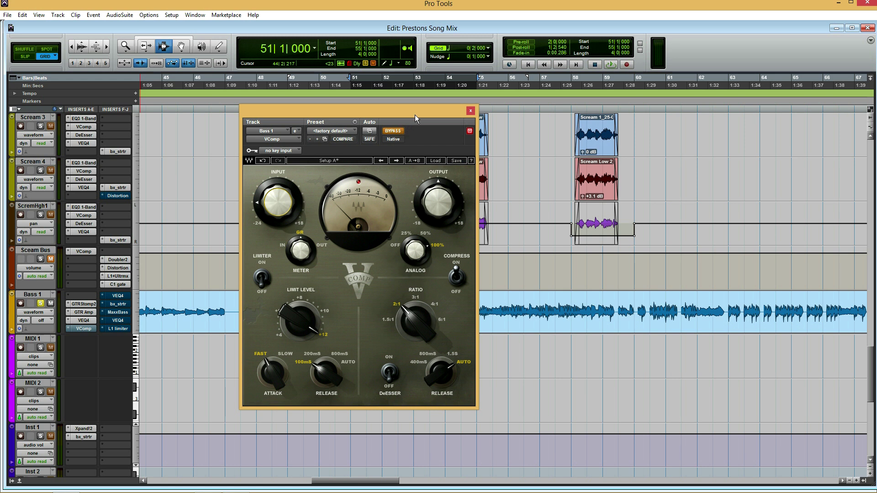
pyautogui.moveTo(415, 115); pyautogui.dragTo(673, 134)
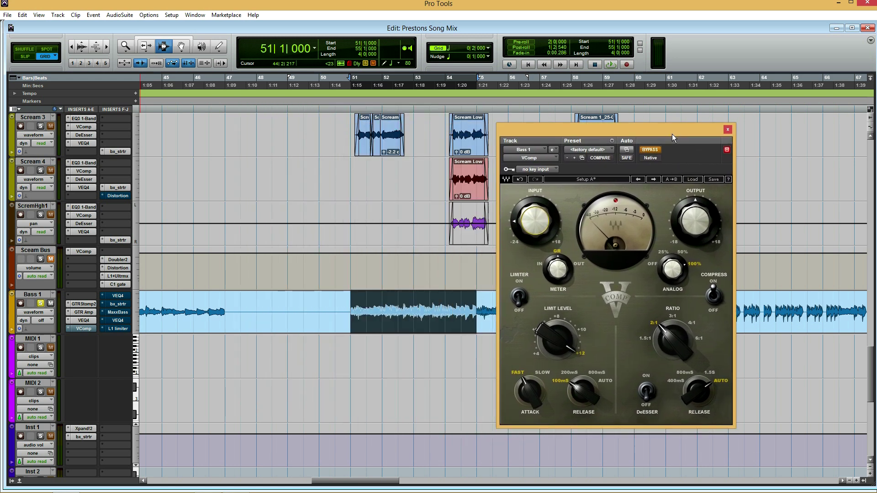
pyautogui.click(650, 150)
pyautogui.press('space')
pyautogui.moveTo(525, 230); pyautogui.dragTo(525, 225)
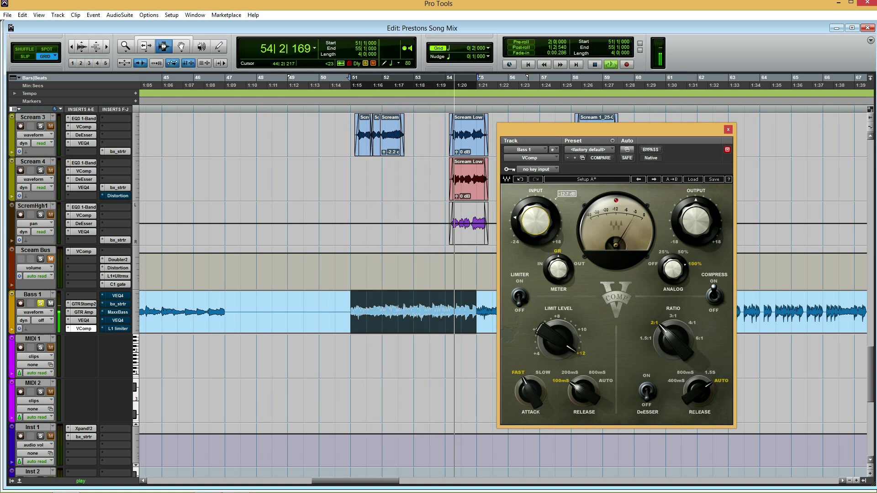
pyautogui.moveTo(696, 223); pyautogui.dragTo(696, 214)
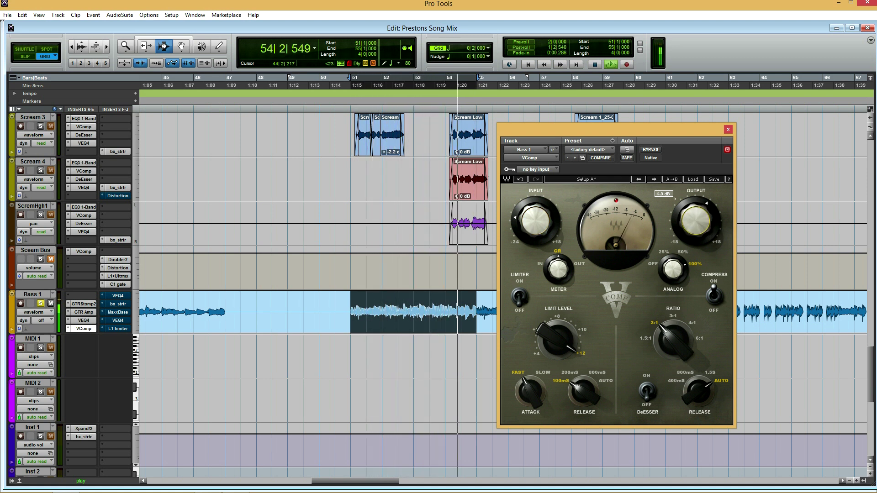
pyautogui.press('space')
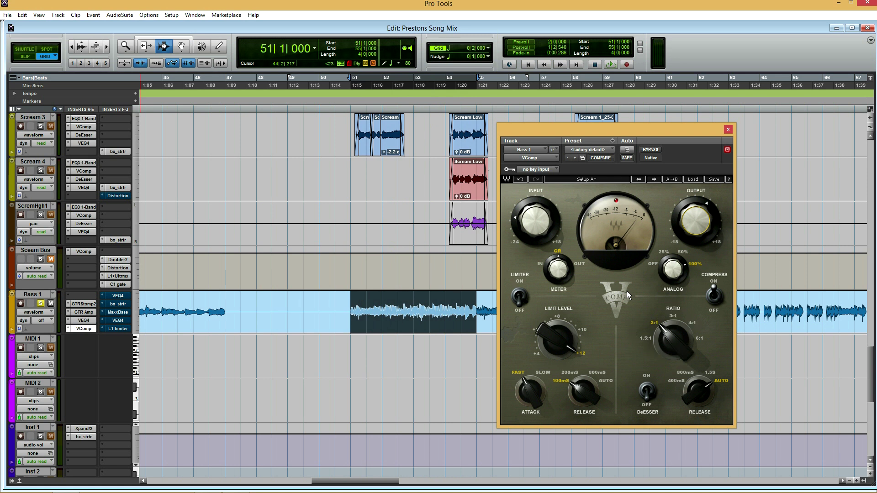
# Step: Switch the VComp's meter to output, play the bass with the compressor bypassed, and reactivate it
pyautogui.click(558, 270)
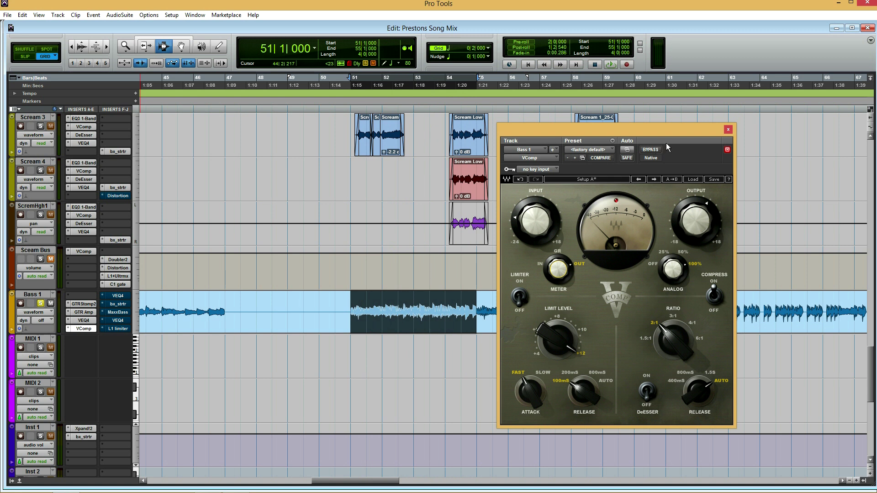
pyautogui.moveTo(658, 152); pyautogui.dragTo(667, 113)
pyautogui.click(664, 113)
pyautogui.press('space')
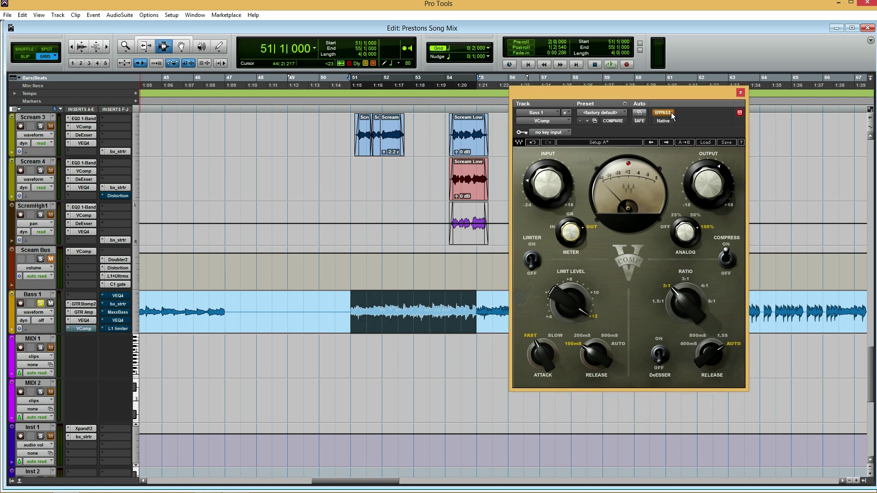
pyautogui.press('space')
pyautogui.click(671, 114)
# Step: Play the bass through the active VComp and toggle its bypass to compare the output levels
pyautogui.moveTo(704, 180)
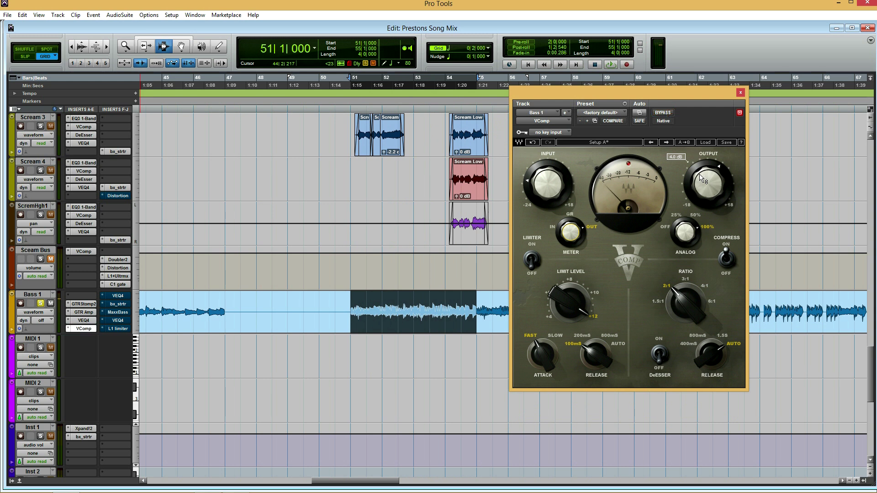
pyautogui.press('space')
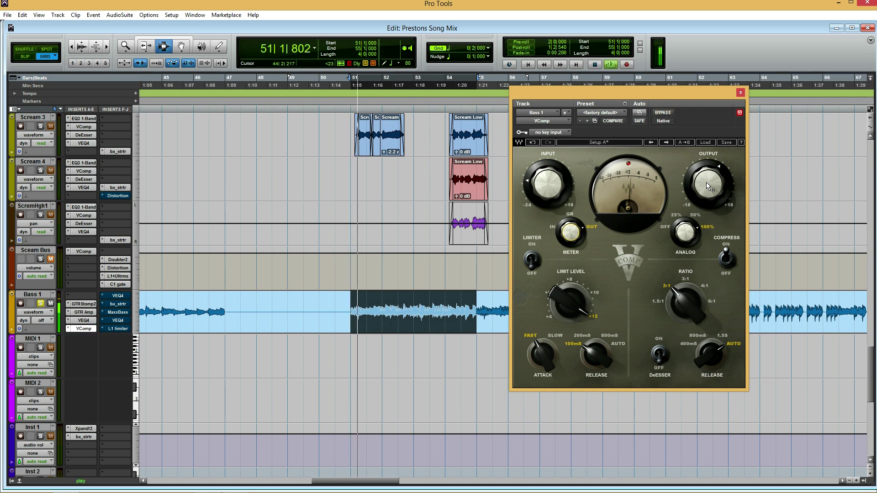
pyautogui.click(670, 113)
pyautogui.click(672, 114)
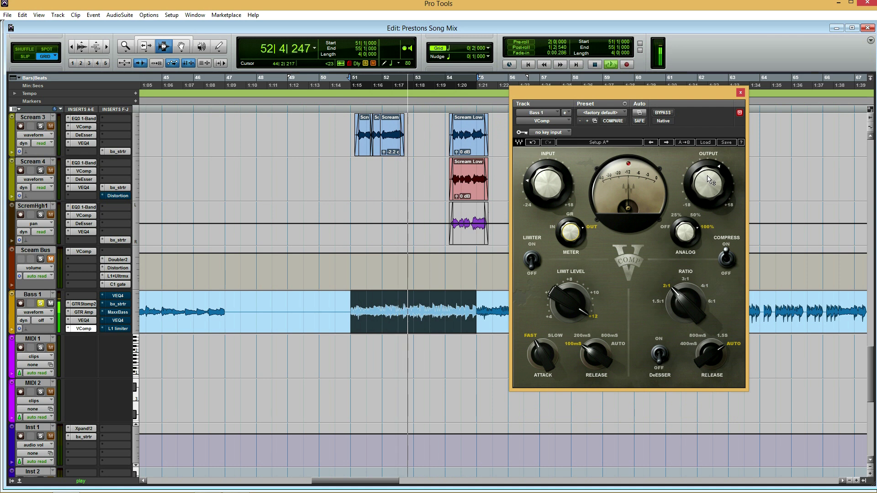
pyautogui.moveTo(703, 171)
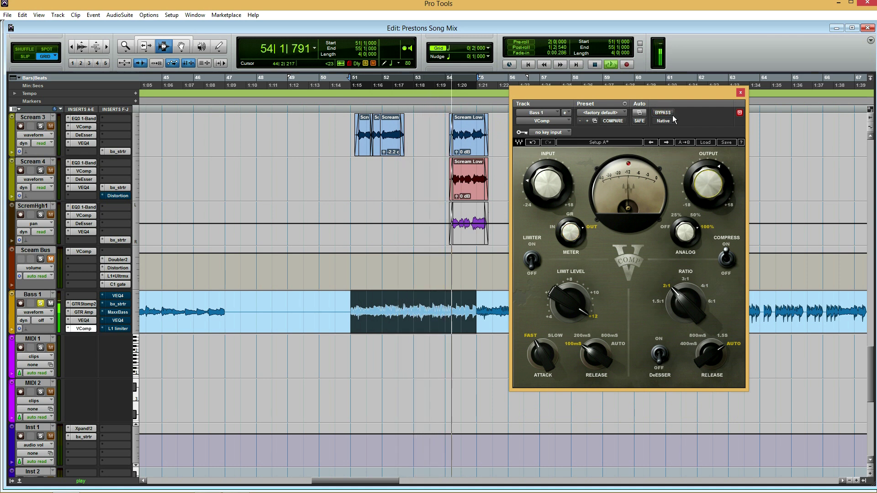
pyautogui.press('space')
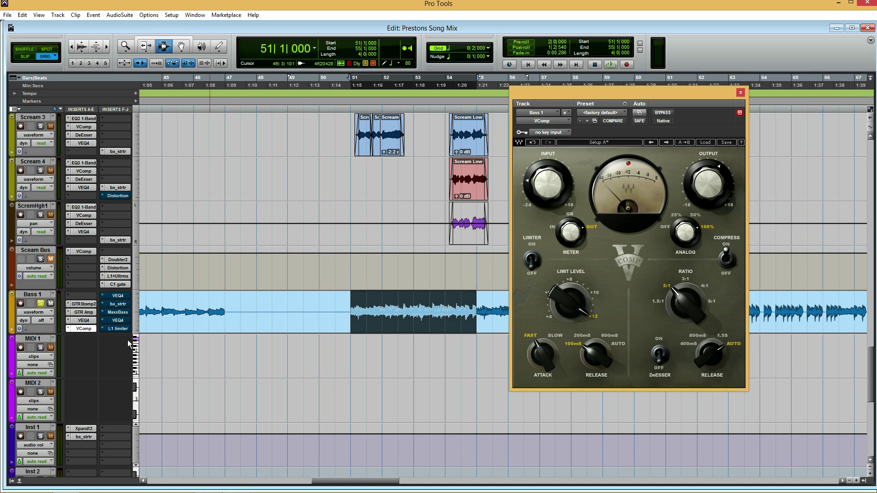
# Step: Unsolo Bass 1, raise its fader to +7.4 dB in the mixer, solo it again, and return to the edit view without VComp
pyautogui.click(41, 305)
pyautogui.scroll(5, 349, 355)
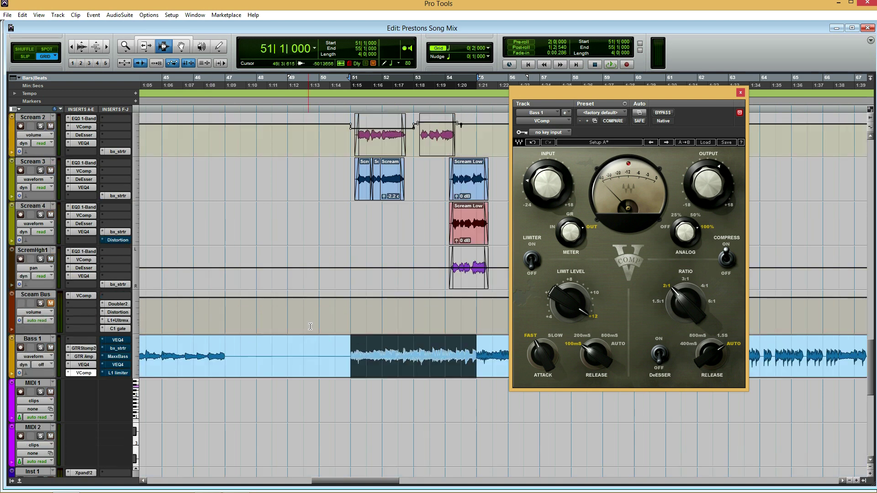
pyautogui.scroll(-3, 349, 355)
pyautogui.scroll(-1, 349, 355)
pyautogui.hotkey('ctrl', '=')
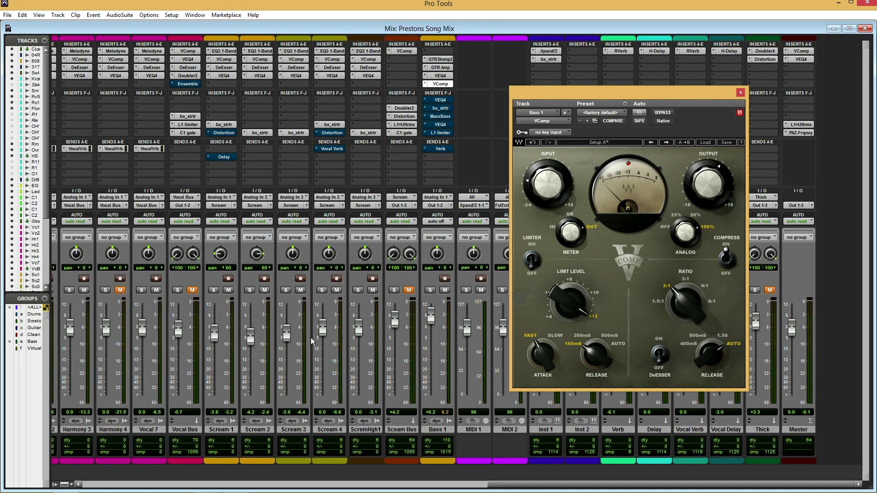
pyautogui.moveTo(436, 322); pyautogui.dragTo(442, 319)
pyautogui.click(430, 290)
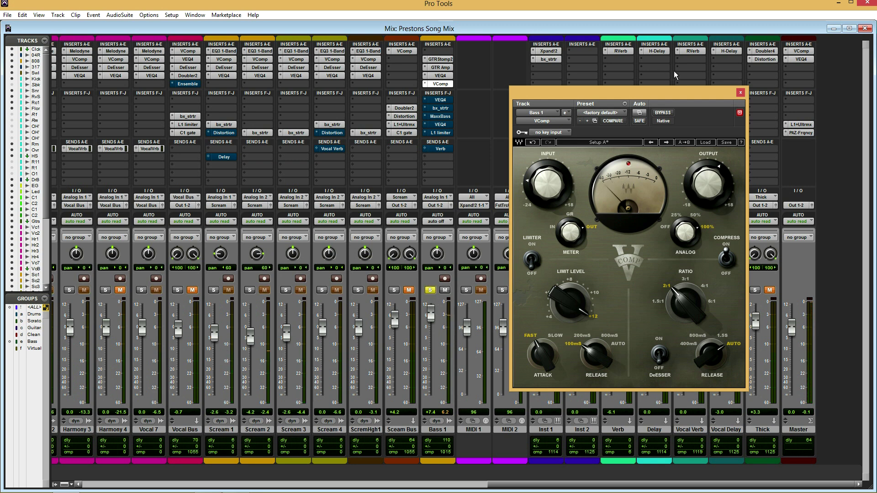
pyautogui.click(741, 93)
pyautogui.hotkey('ctrl', '=')
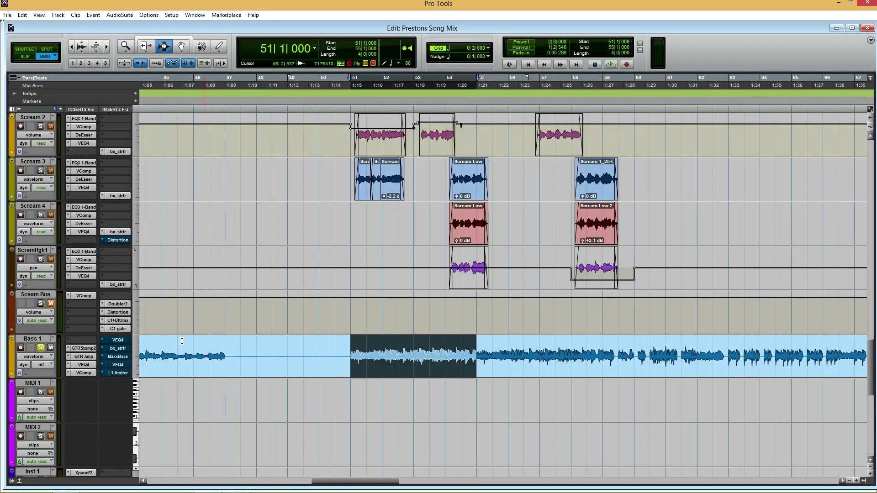
# Step: Load the factory default preset in the VEQ4 after the VComp on Bass 1, review the earlier inserts, and activate this VEQ4
pyautogui.click(117, 341)
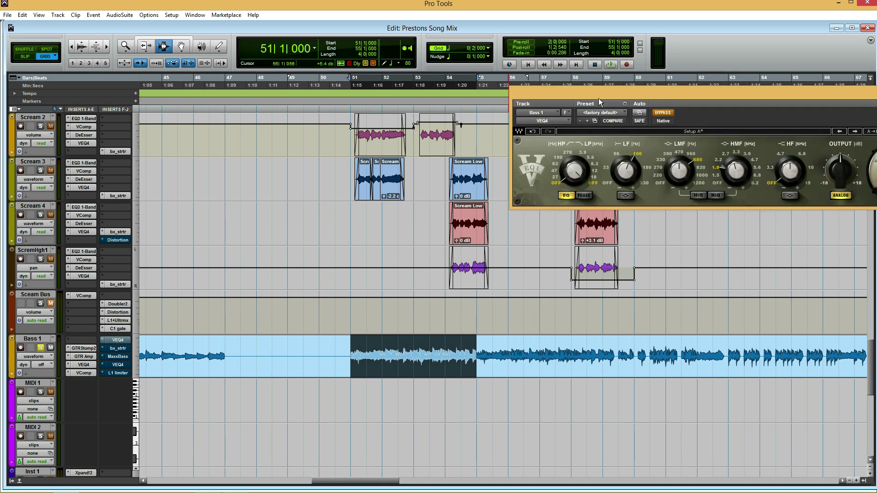
pyautogui.moveTo(619, 101); pyautogui.dragTo(398, 94)
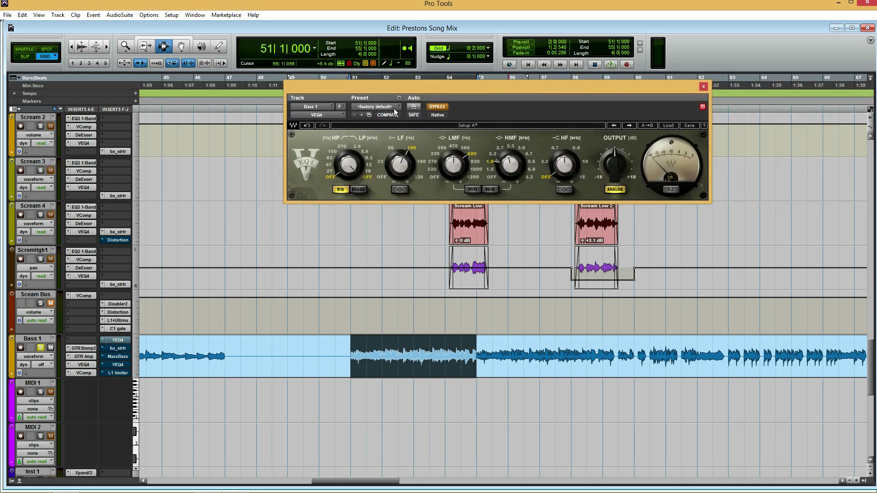
pyautogui.click(393, 112)
pyautogui.click(388, 109)
pyautogui.click(88, 369)
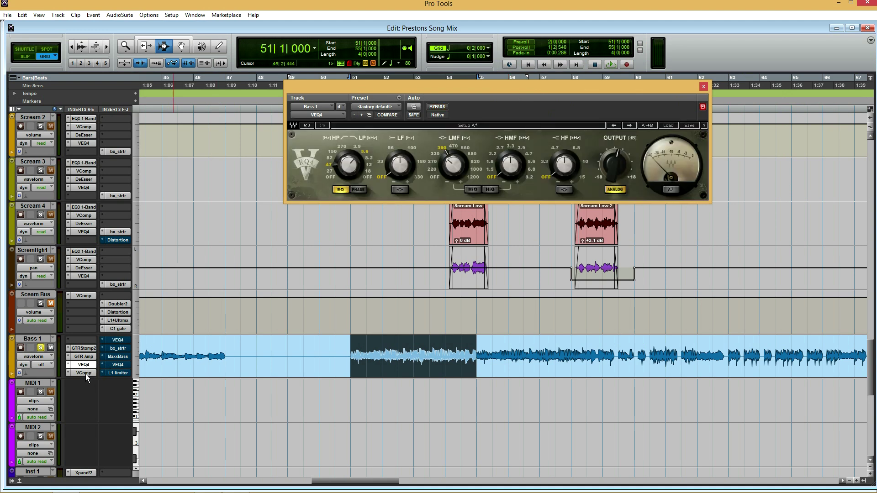
pyautogui.click(87, 374)
pyautogui.click(119, 342)
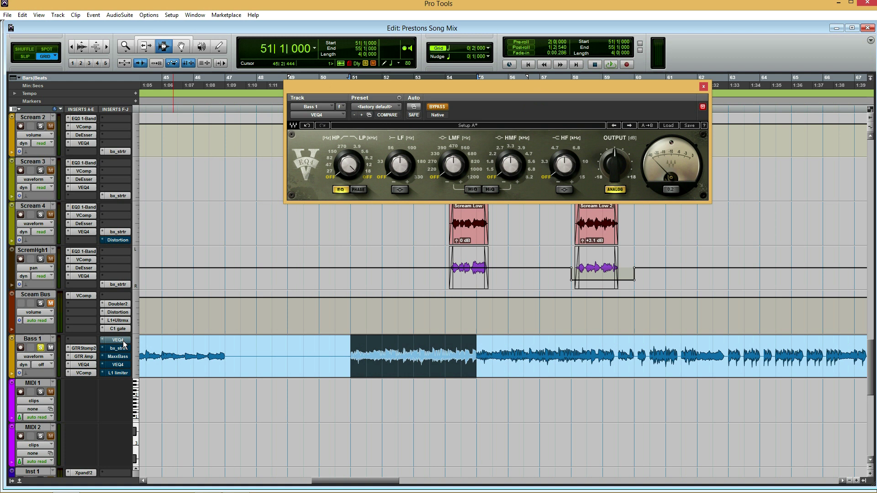
pyautogui.click(440, 108)
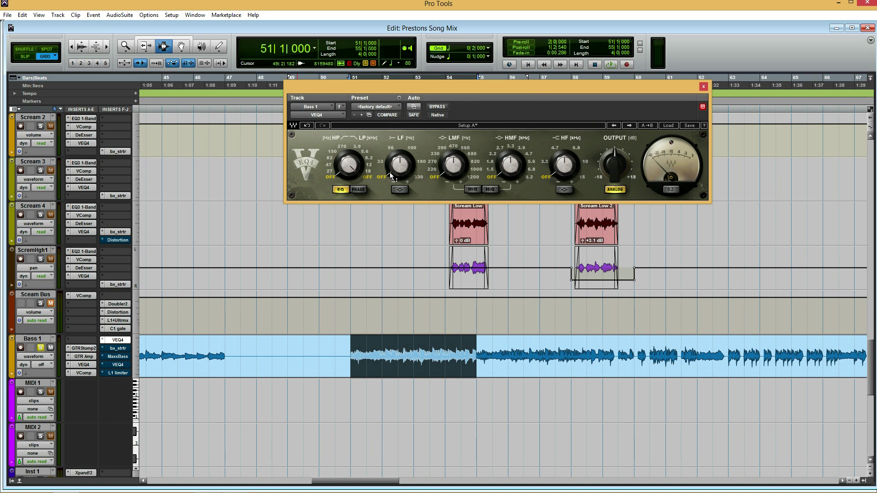
# Step: Set the second VEQ4's LF band to 100 Hz and boost it 3.9 dB while the bass plays
pyautogui.moveTo(390, 176); pyautogui.dragTo(391, 160)
pyautogui.press('space')
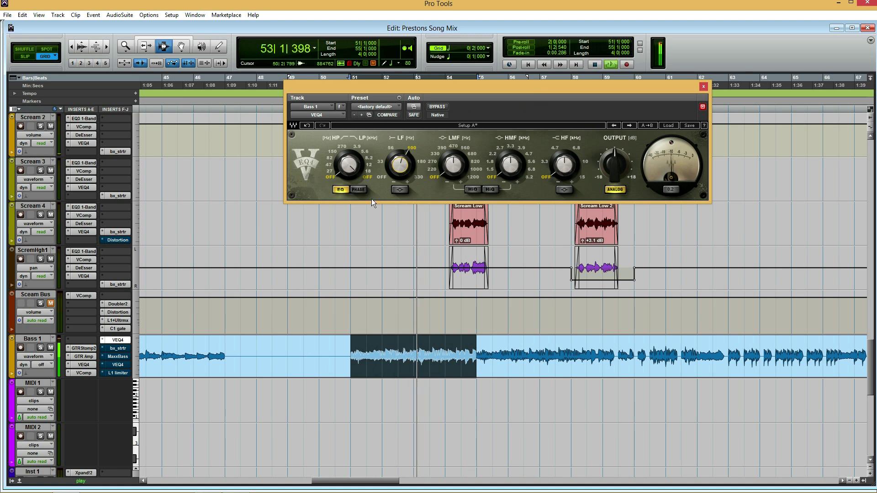
pyautogui.moveTo(397, 167); pyautogui.dragTo(398, 160)
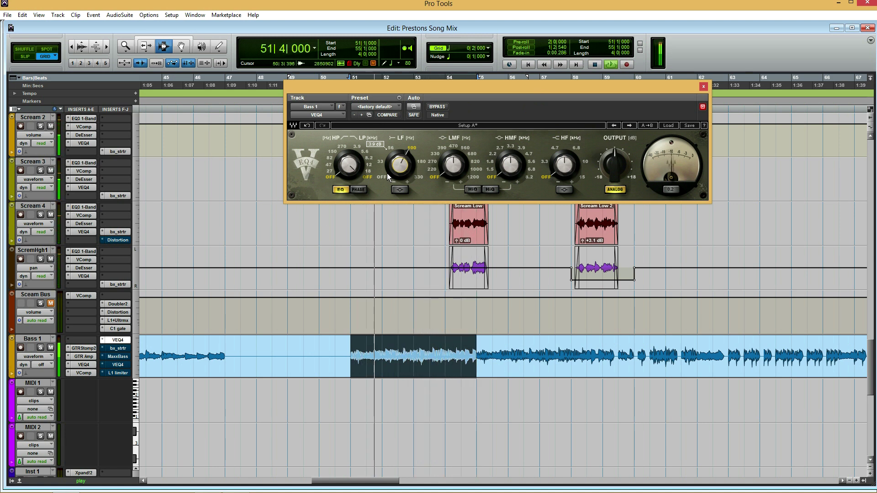
pyautogui.press('space')
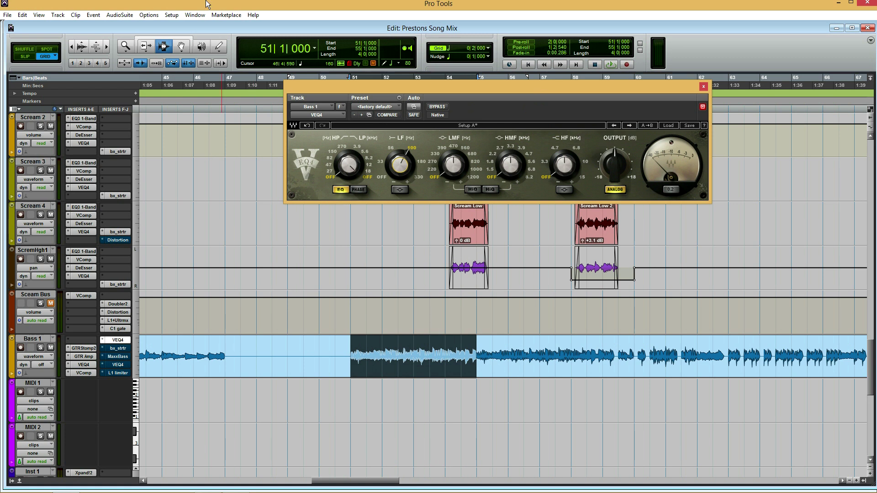
# Step: Set the second VEQ4's HMF band to 2.7 kHz and adjust its gain during playback
pyautogui.click(500, 171)
pyautogui.press('space')
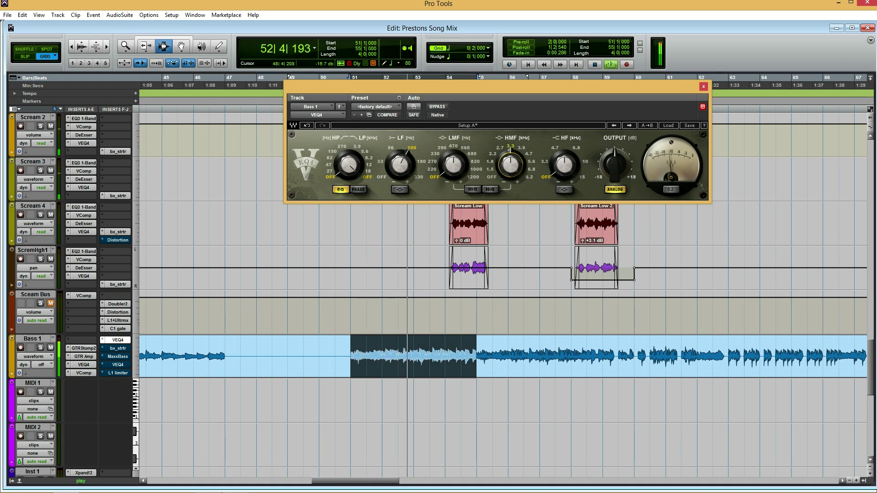
pyautogui.moveTo(508, 168); pyautogui.dragTo(506, 168)
pyautogui.keyDown('alt'); pyautogui.click(506, 169); pyautogui.keyUp('alt')
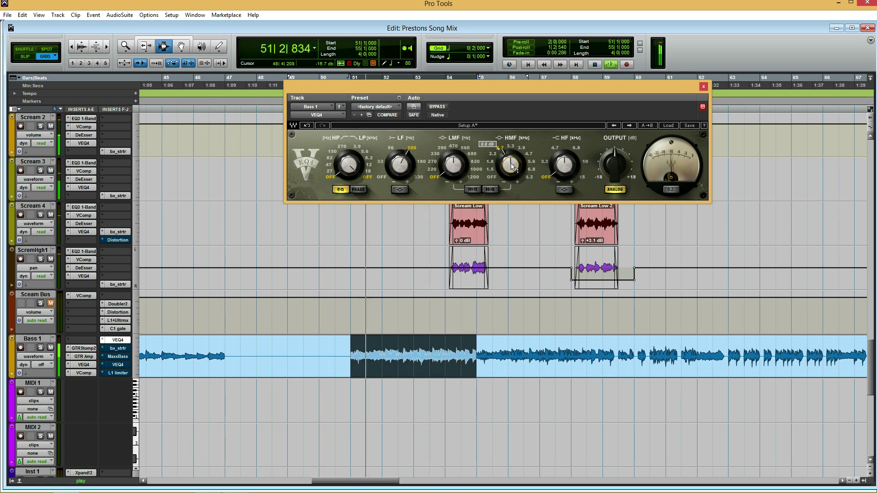
# Step: Place the playback start at bar 52, stop playback, close the second VEQ4, and solo Bass 1
pyautogui.hotkey('alt', 'space')
pyautogui.click(383, 270)
pyautogui.press('space')
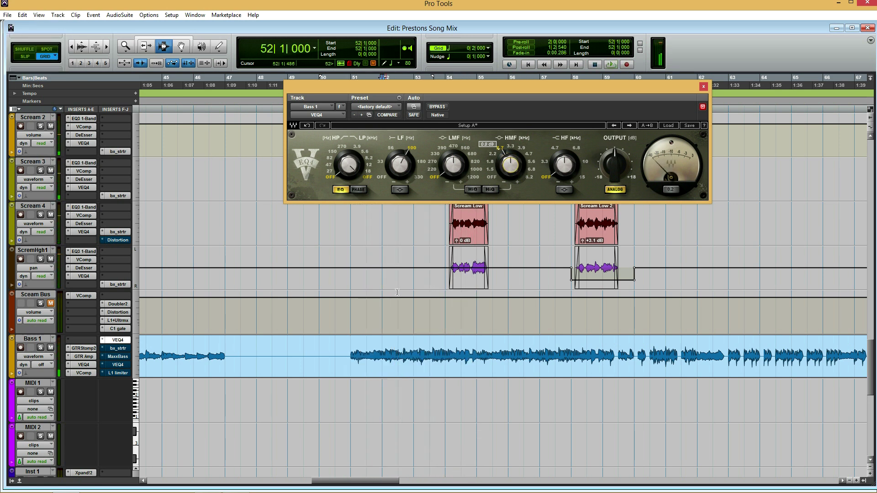
pyautogui.click(704, 87)
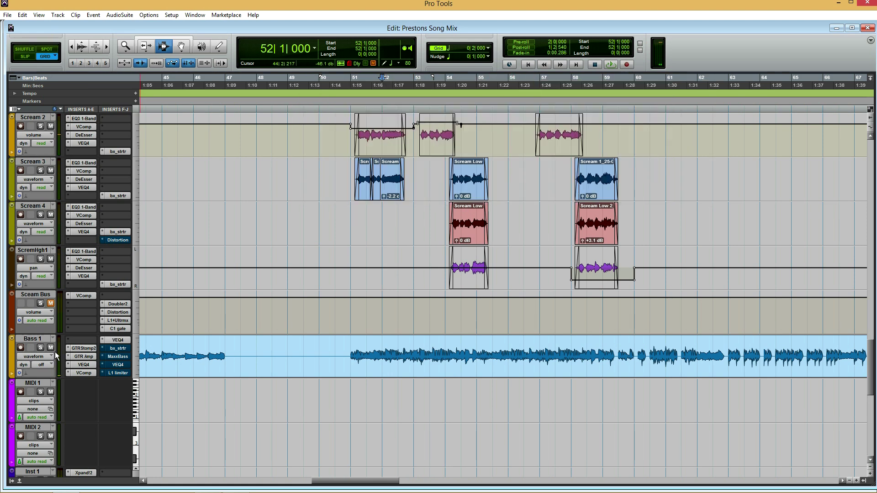
pyautogui.click(40, 348)
# Step: Reactivate the bx_saturator on Bass 1 and audition its soloed Mid Hi band
pyautogui.click(118, 348)
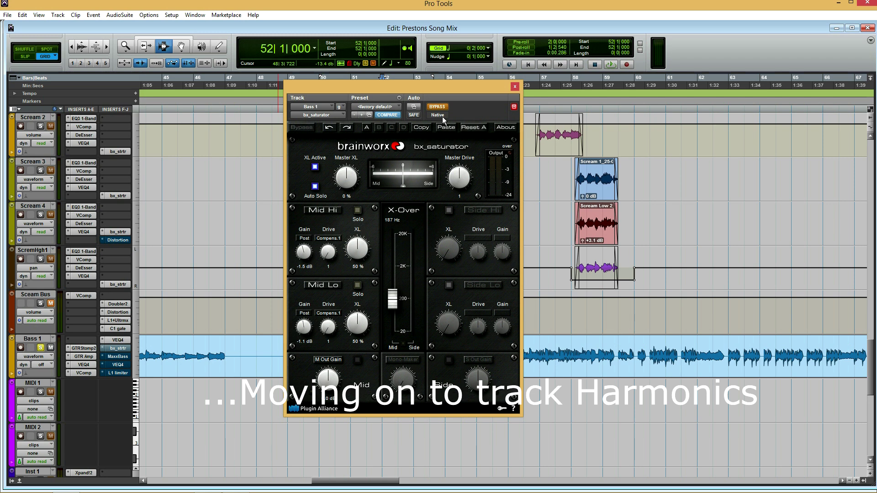
pyautogui.moveTo(450, 90); pyautogui.dragTo(749, 70)
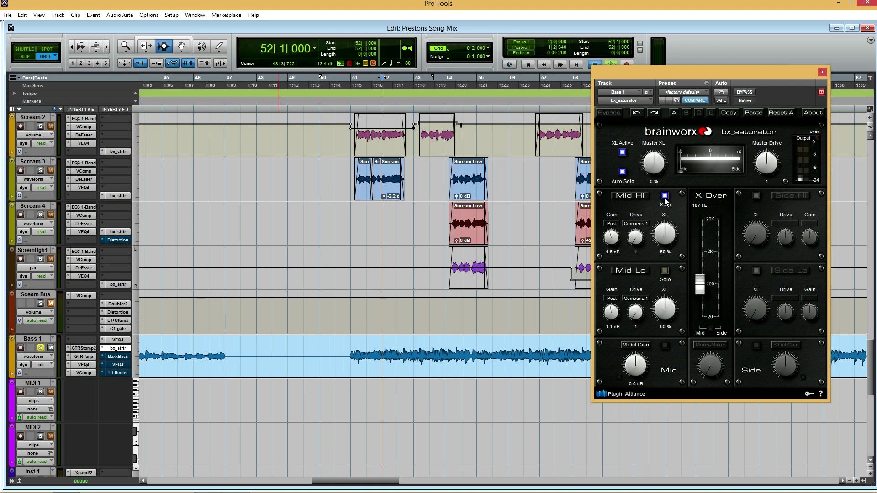
pyautogui.press('space')
pyautogui.press('space')
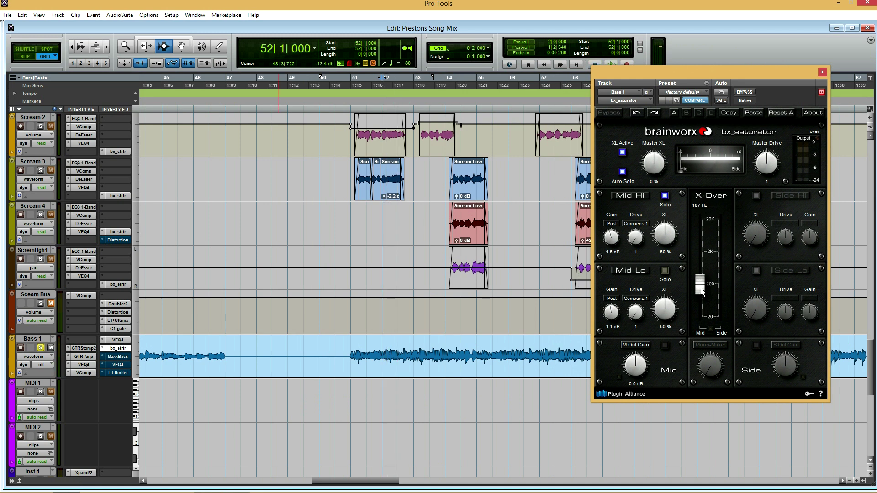
# Step: Set the bx_saturator's crossover to 181 Hz and play the bass with the Mid Lo band soloed
pyautogui.moveTo(702, 292); pyautogui.dragTo(703, 289)
pyautogui.moveTo(700, 284); pyautogui.dragTo(702, 289)
pyautogui.press('space')
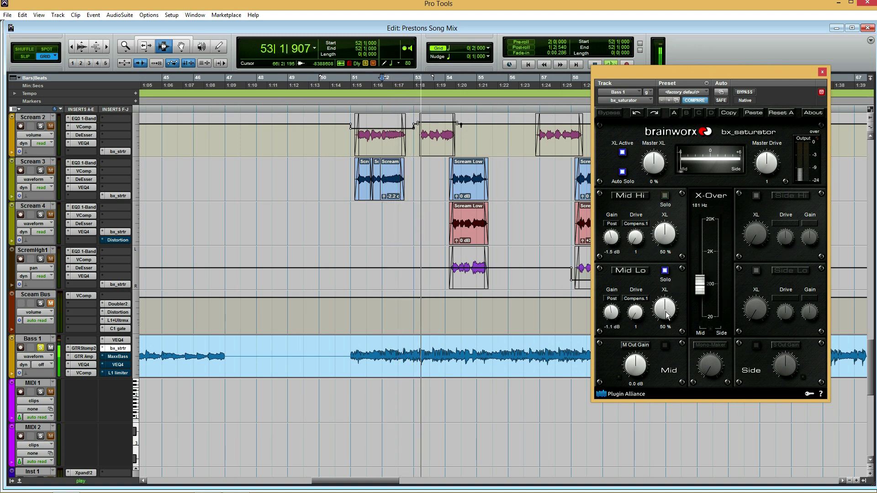
# Step: Try a Mid Lo XL of 100% and a Master Drive of 16, restore 50% and 1, and stop playback
pyautogui.moveTo(667, 315); pyautogui.dragTo(672, 268)
pyautogui.moveTo(767, 161); pyautogui.dragTo(775, 139)
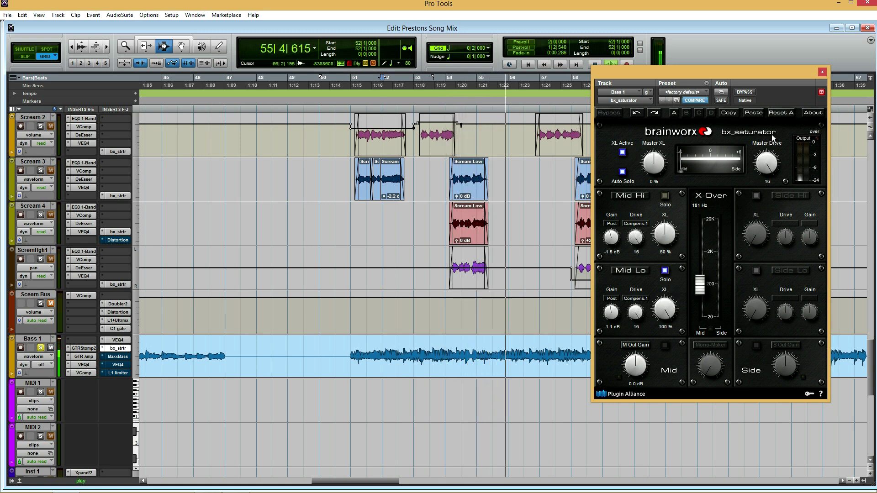
pyautogui.moveTo(769, 169); pyautogui.dragTo(770, 192)
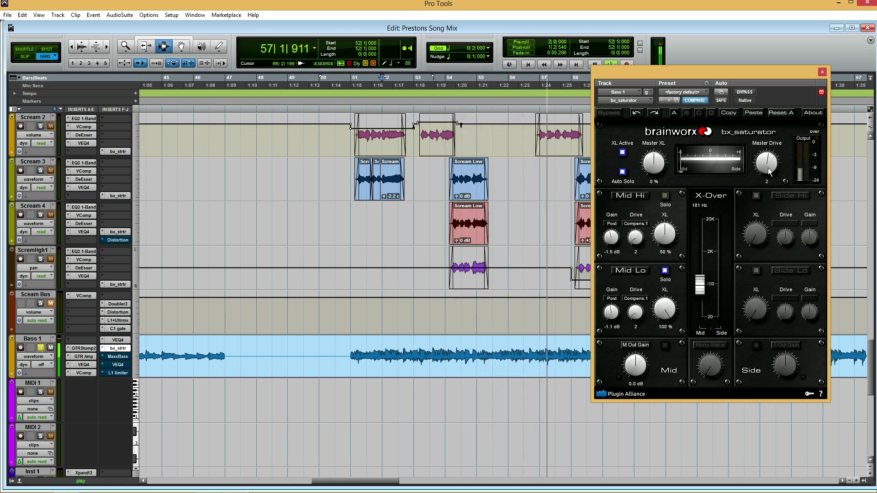
pyautogui.moveTo(664, 311); pyautogui.dragTo(666, 321)
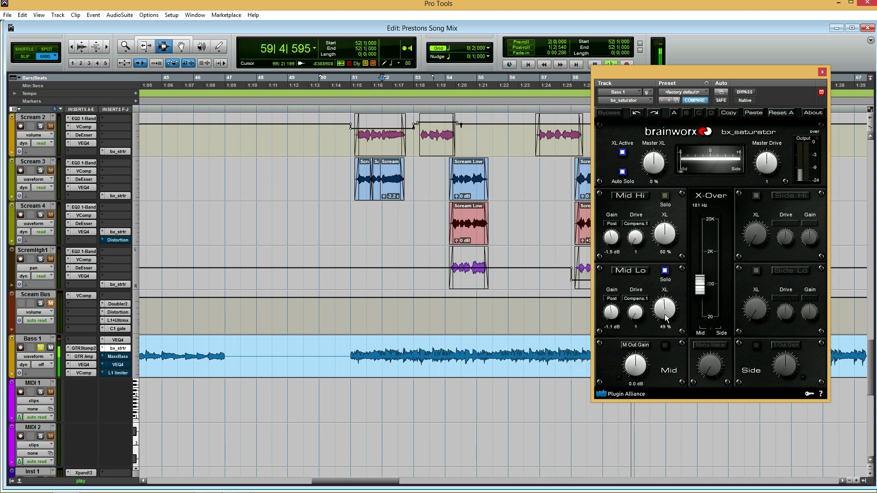
pyautogui.press('space')
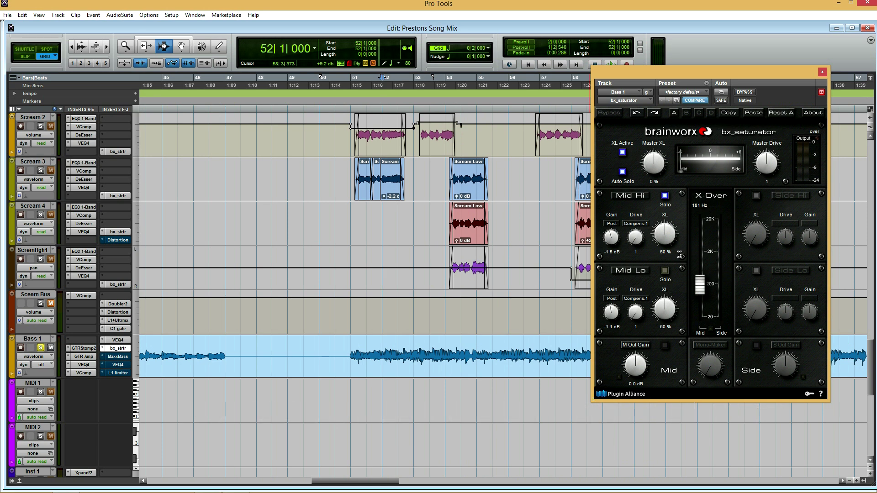
# Step: Set the bx_saturator's Mid Hi XL to 63% during playback and compare the bass with the plug-in bypassed and active
pyautogui.press('space')
pyautogui.moveTo(670, 236); pyautogui.dragTo(666, 195)
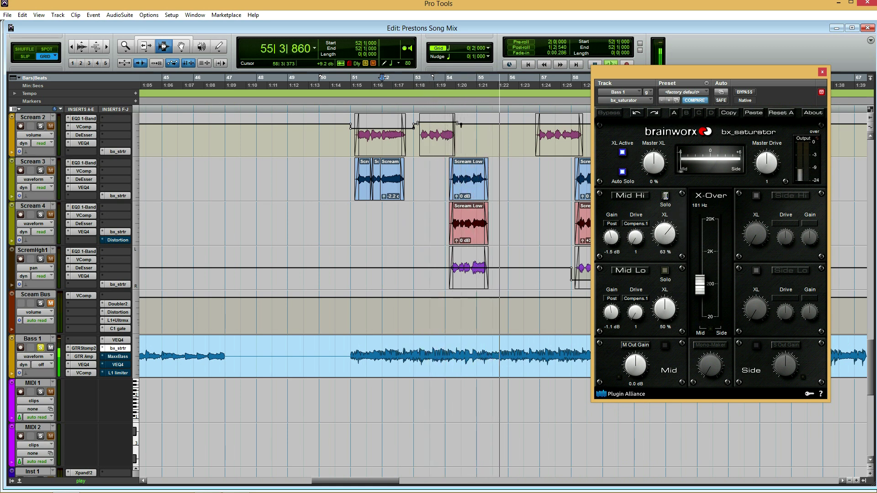
pyautogui.click(741, 93)
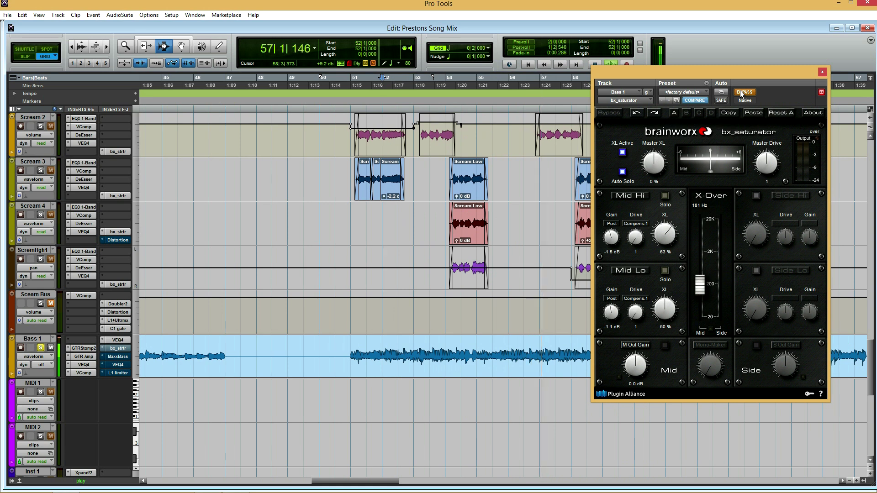
pyautogui.click(742, 93)
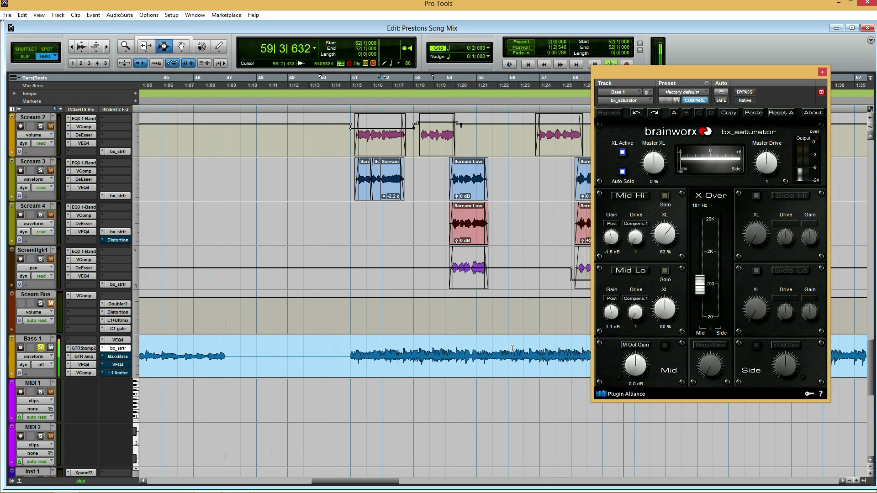
pyautogui.press('space')
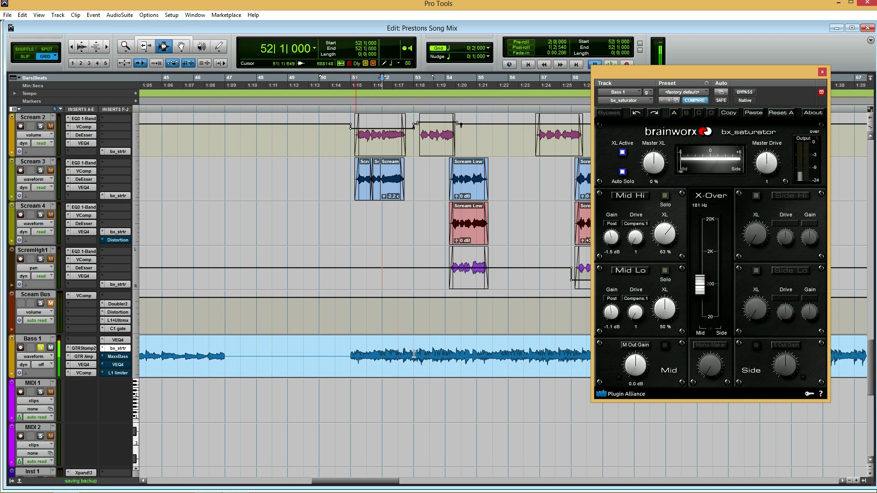
# Step: Select the Bass 1 clip starting at bar 51 and play it with the Mid Lo band soloed
pyautogui.doubleClick(441, 353)
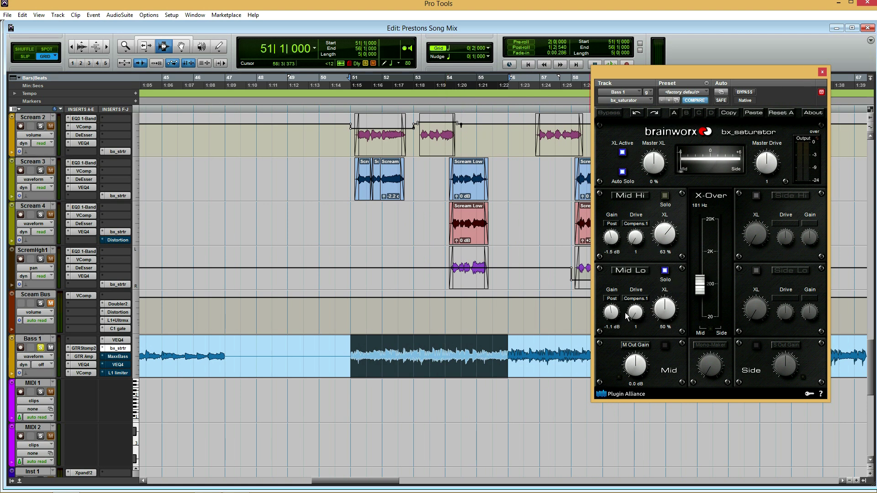
pyautogui.press('space')
pyautogui.moveTo(613, 315)
pyautogui.mouseDown()
pyautogui.moveTo(621, 310)
pyautogui.moveTo(613, 314)
pyautogui.mouseUp()
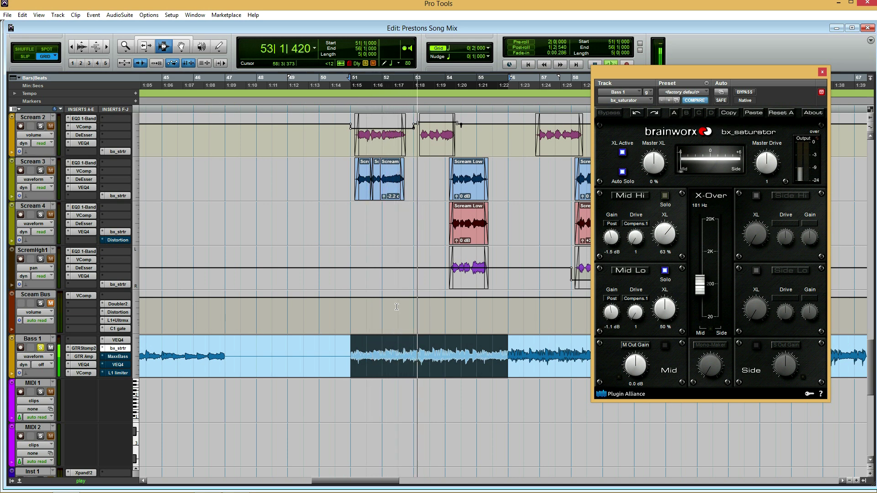
# Step: Set the Mid Lo gain to 0.6 dB in the full mix, unsolo the band, and stop with Bass 1 soloed
pyautogui.click(40, 347)
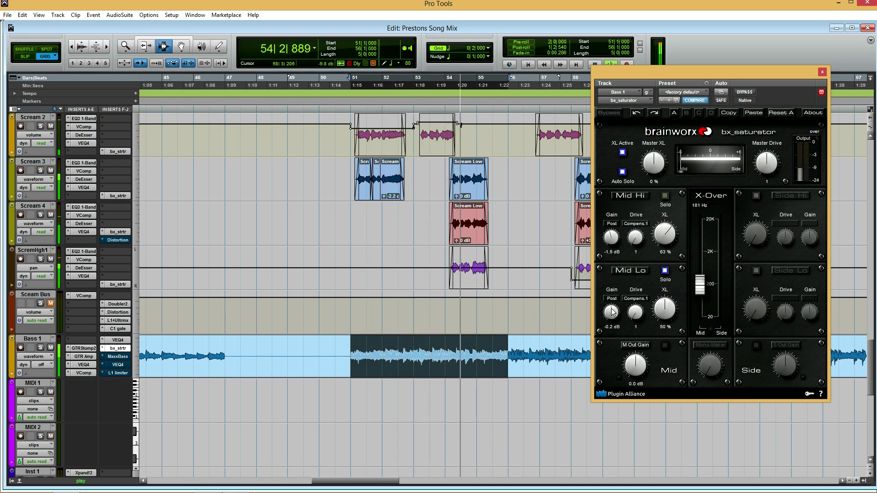
pyautogui.moveTo(612, 315); pyautogui.dragTo(614, 316)
pyautogui.click(665, 273)
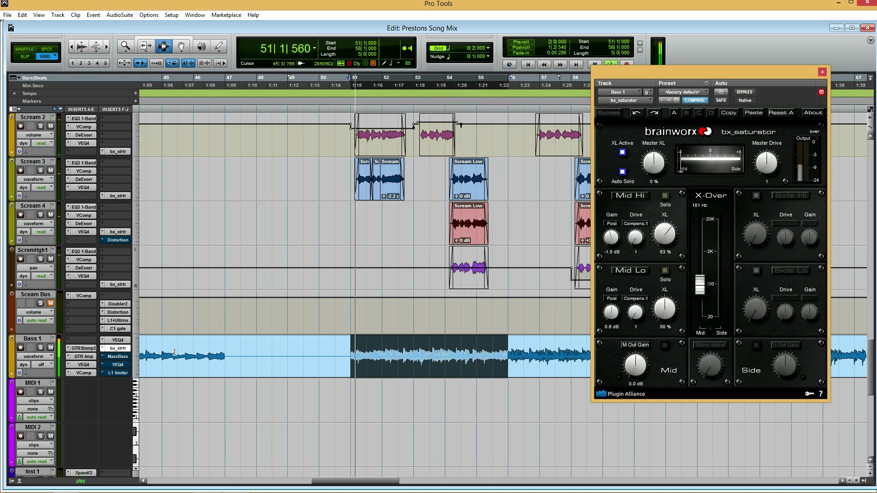
pyautogui.click(41, 349)
pyautogui.press('space')
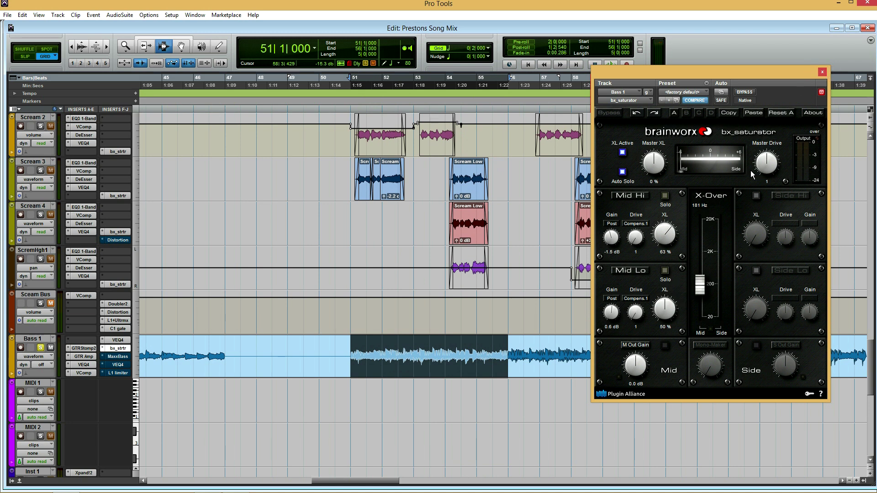
# Step: Close the bx_saturator, open MaxxBass on Bass 1, and clear its clip indicator
pyautogui.click(823, 73)
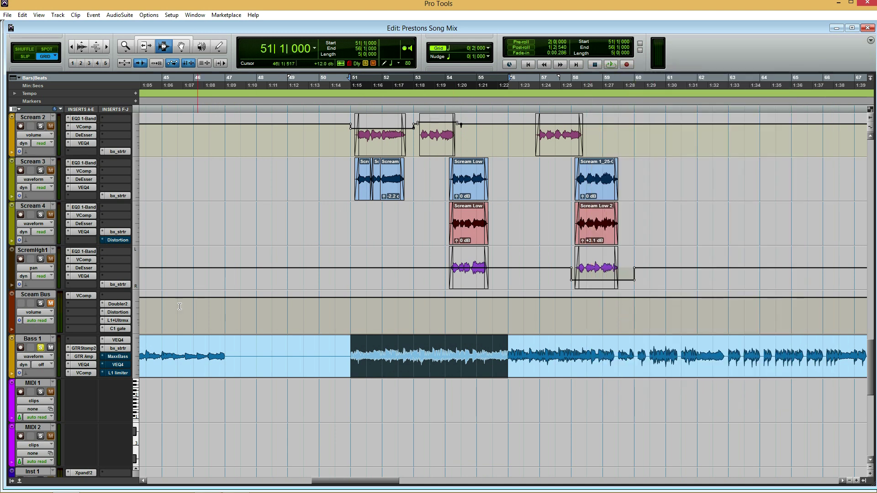
pyautogui.click(120, 356)
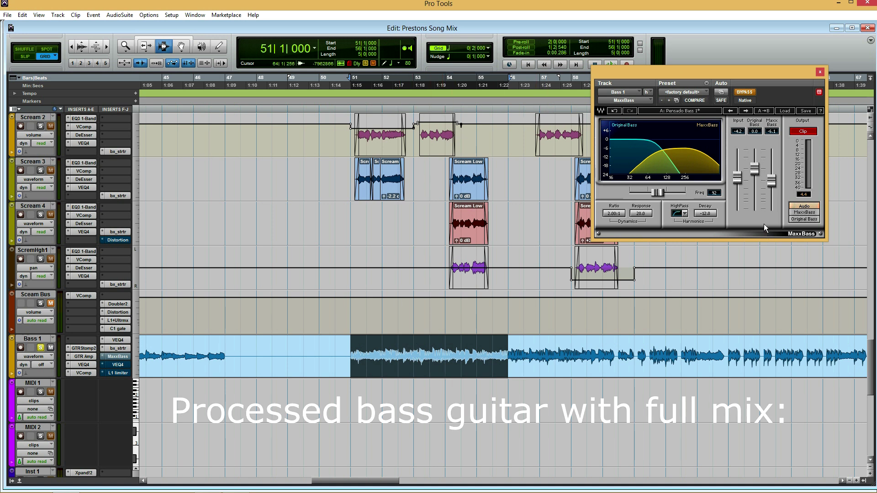
pyautogui.click(803, 132)
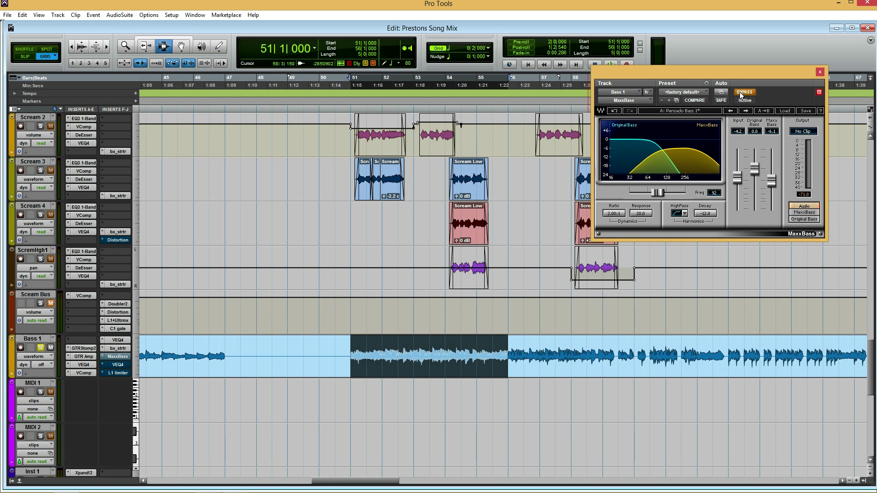
# Step: Compare the soloed bass with MaxxBass bypassed and active during playback, leaving the plug-in active
pyautogui.press('space')
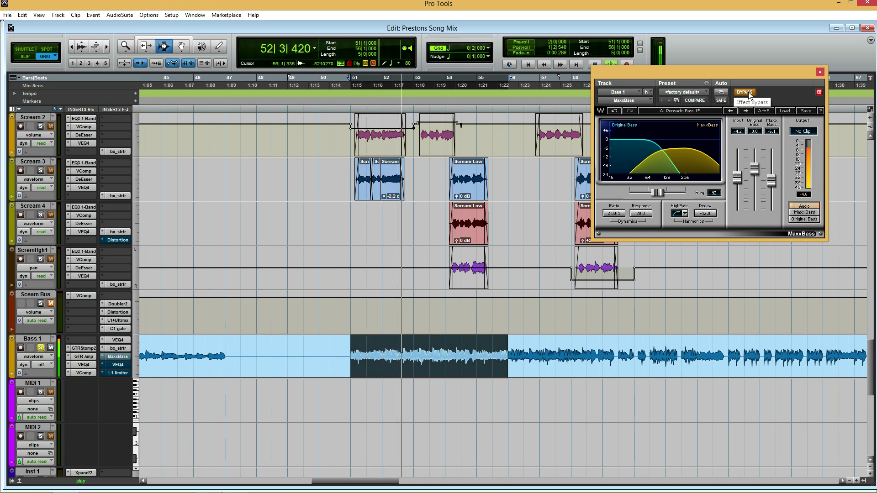
pyautogui.click(745, 92)
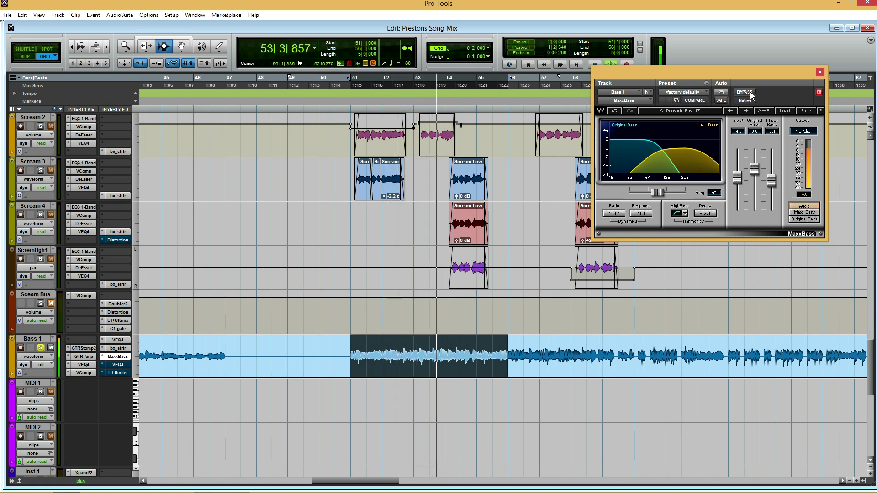
pyautogui.press('space')
pyautogui.click(751, 93)
pyautogui.press('space')
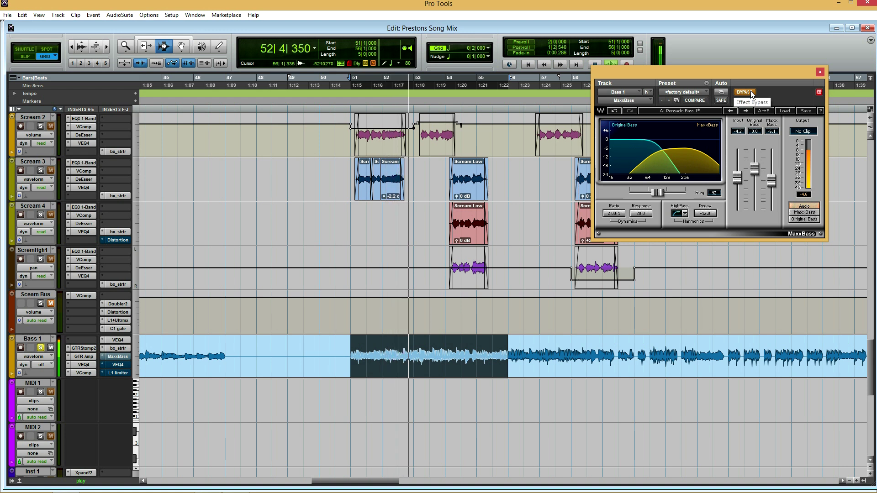
pyautogui.click(750, 92)
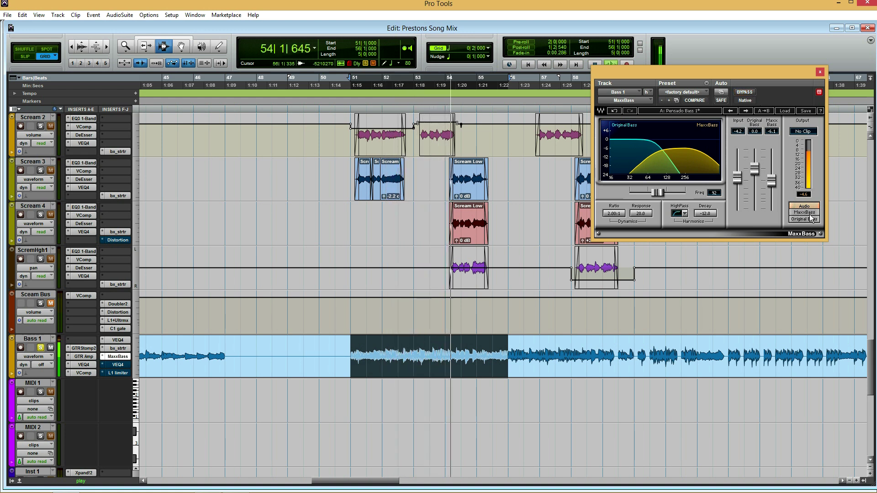
pyautogui.press('space')
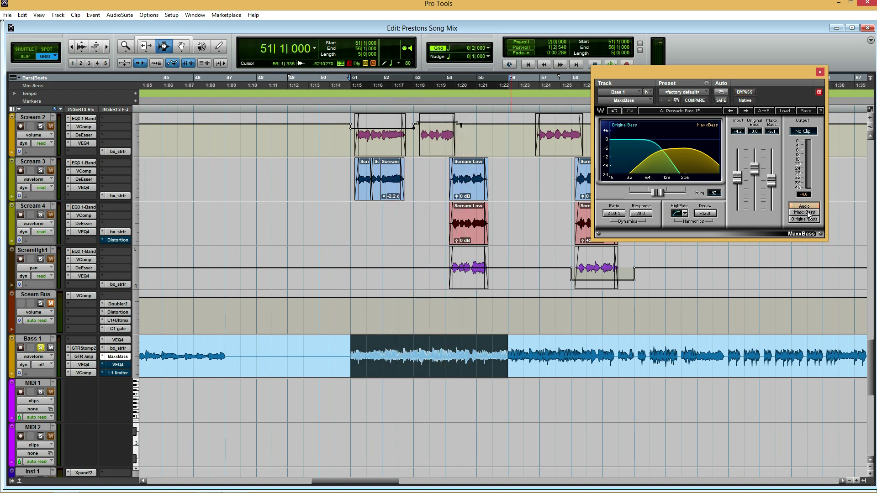
# Step: Audition MaxxBass's MaxxBass and Original Bass outputs separately, leave MaxxBass monitored, and stop playback
pyautogui.click(807, 212)
pyautogui.press('space')
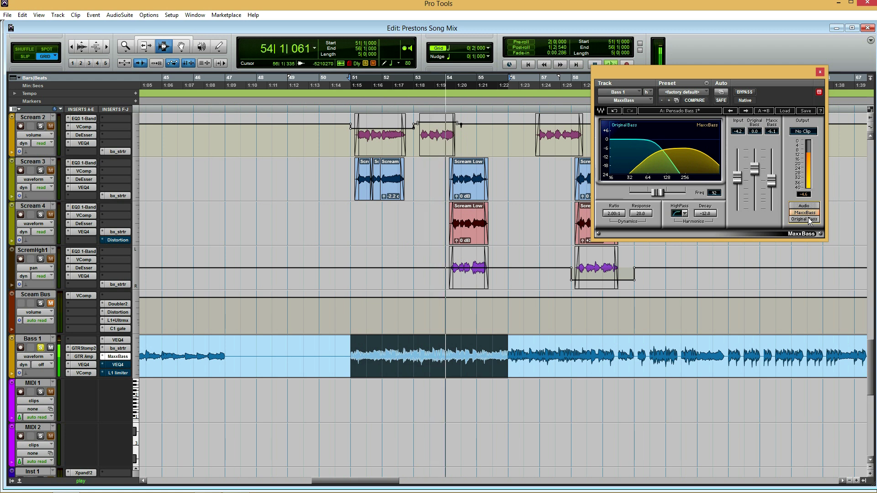
pyautogui.click(808, 220)
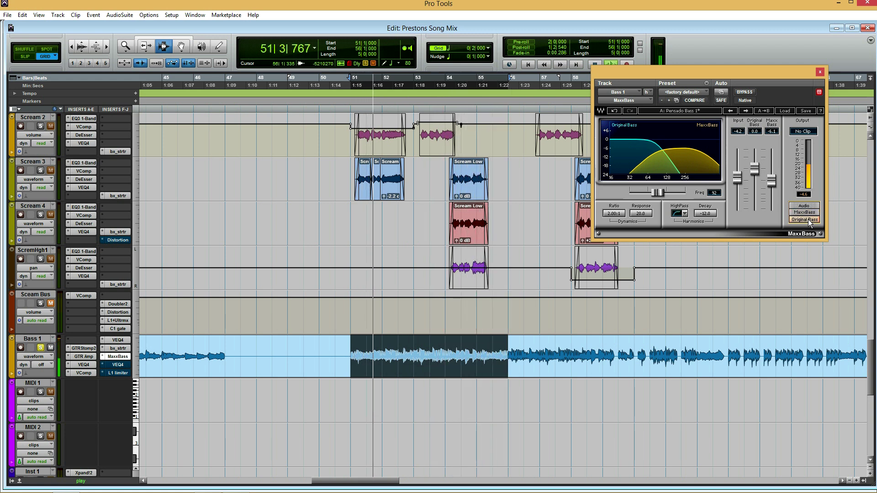
pyautogui.click(805, 212)
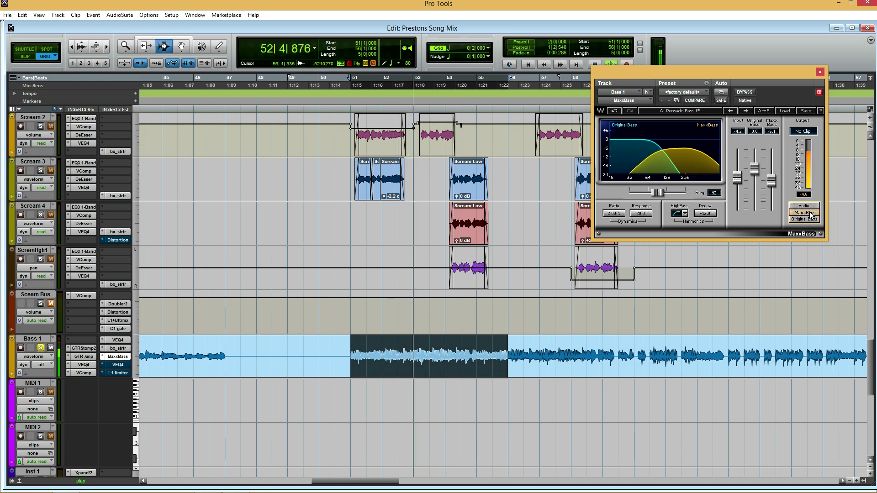
pyautogui.press('space')
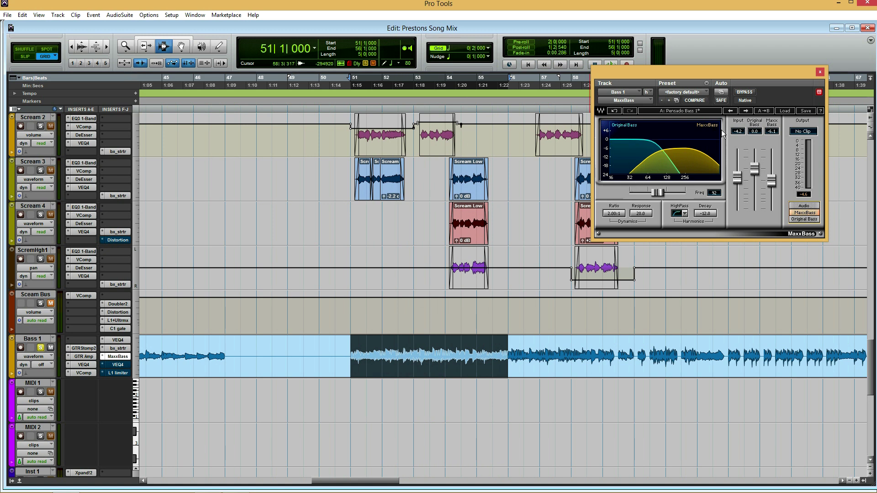
# Step: Open the bypassed VEQ4 that follows MaxxBass on Bass 1, inspect its settings, and close it
pyautogui.click(122, 364)
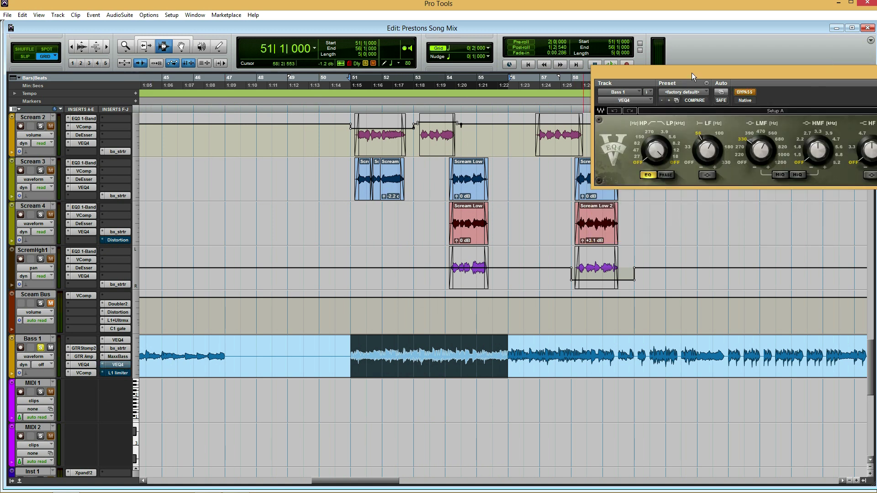
pyautogui.moveTo(692, 72); pyautogui.dragTo(390, 82)
pyautogui.click(710, 81)
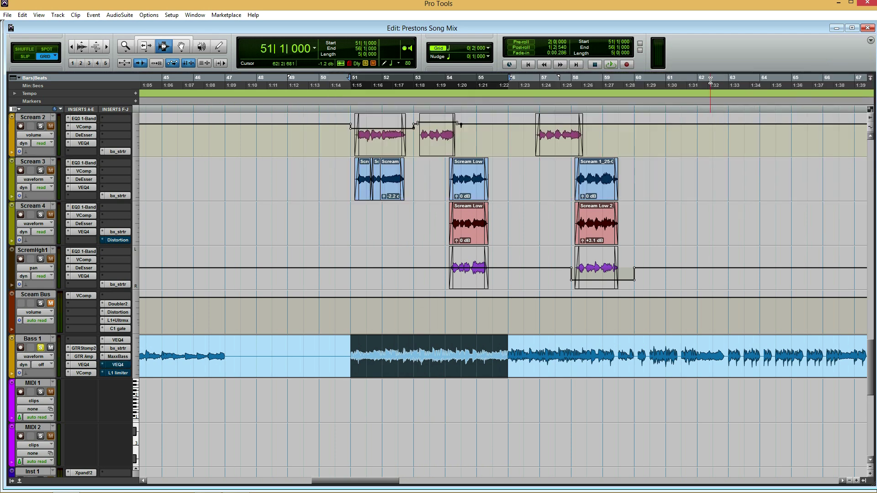
# Step: Open the L1 limiter on Bass 1, unsolo the track, and reactivate the limiter while the full mix plays
pyautogui.click(117, 373)
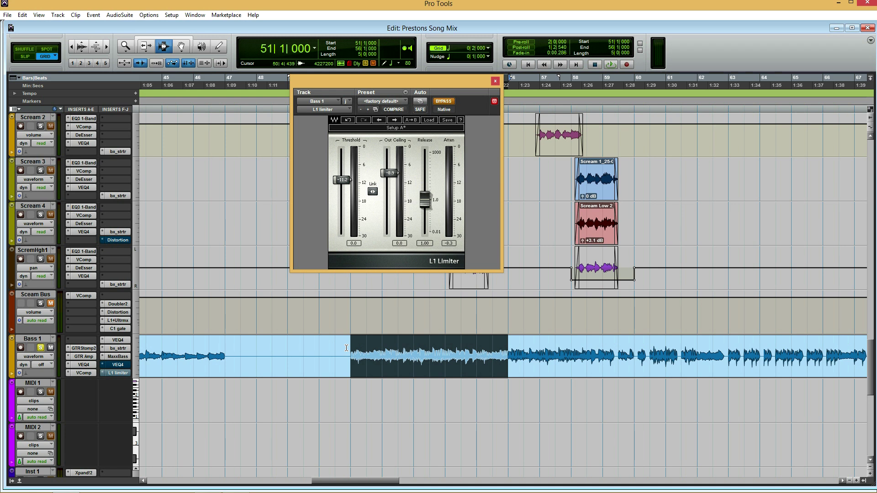
pyautogui.click(40, 348)
pyautogui.press('space')
pyautogui.click(443, 102)
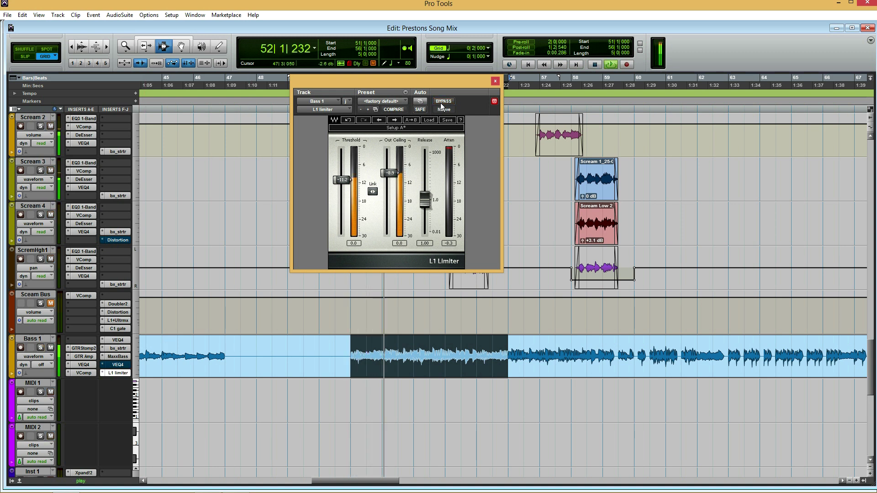
# Step: Review the MaxxBass settings and the Bass 1 fader in the Mix window, and return to the Edit window
pyautogui.click(118, 356)
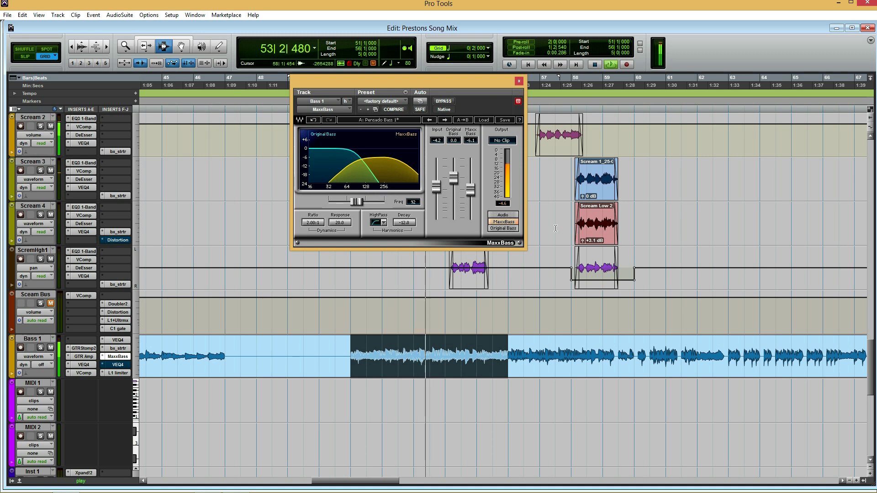
pyautogui.click(519, 81)
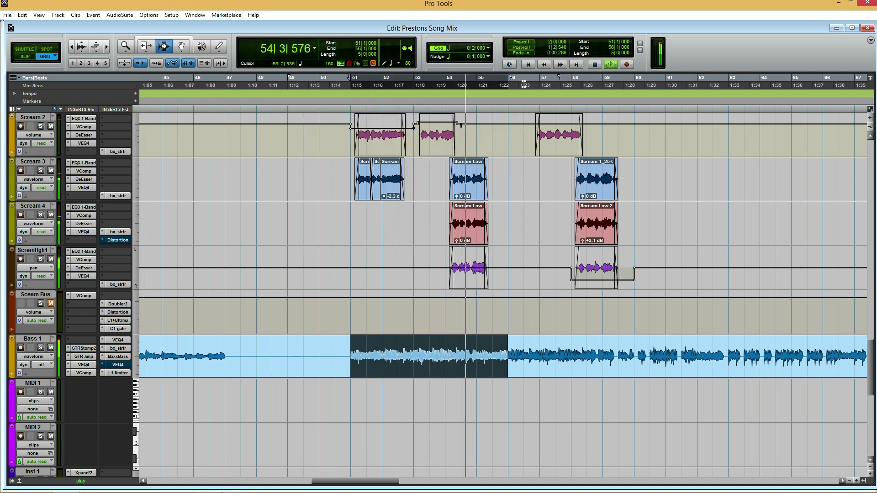
pyautogui.hotkey('ctrl', '=')
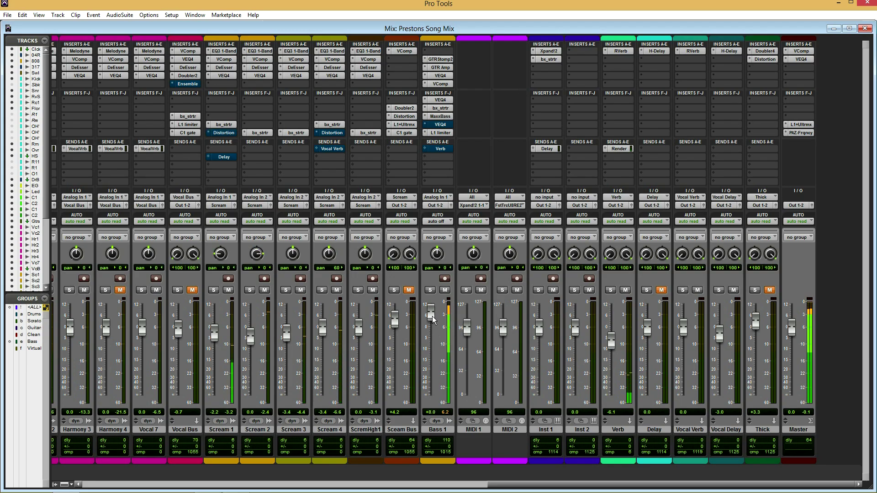
pyautogui.hotkey('ctrl', '=')
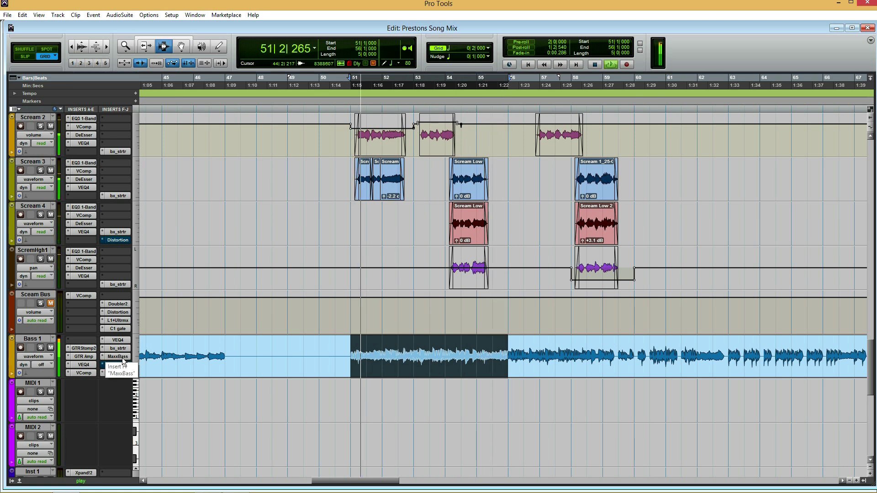
# Step: Solo Bass 1, raise its L1 limiter's Out Ceiling to about -8 dB, then close the plug-in and stop playback
pyautogui.click(41, 348)
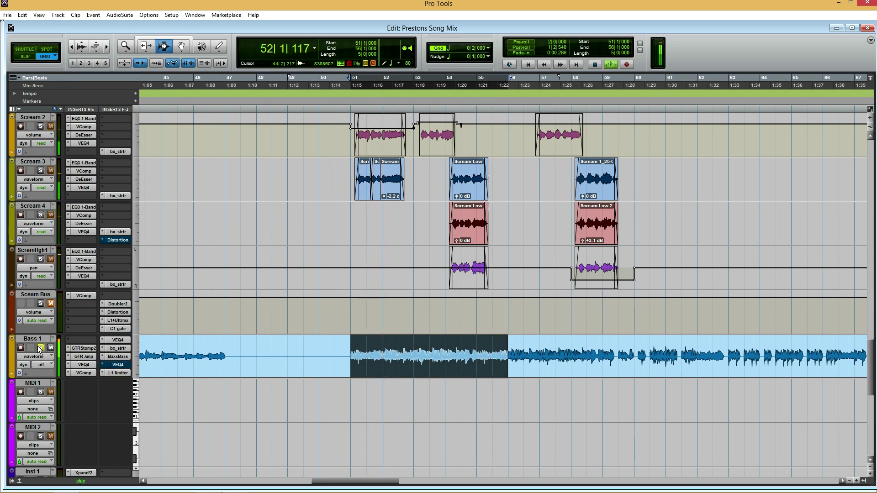
pyautogui.click(116, 373)
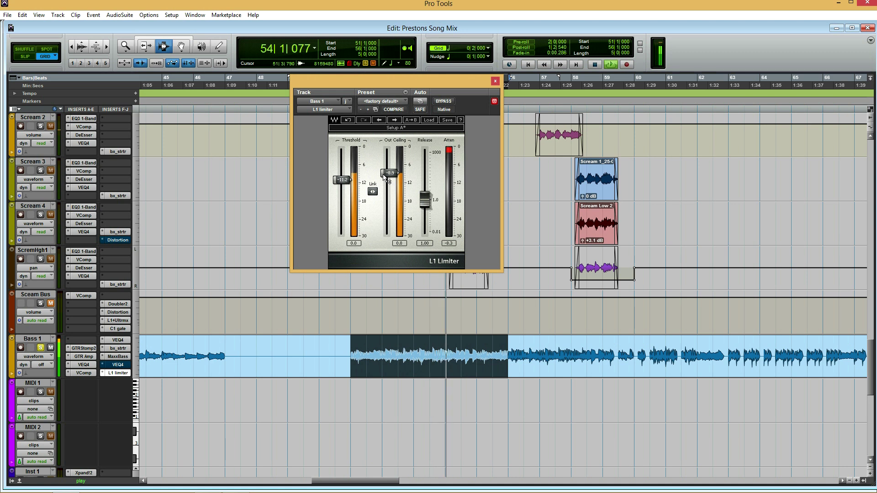
pyautogui.moveTo(385, 176); pyautogui.dragTo(386, 171)
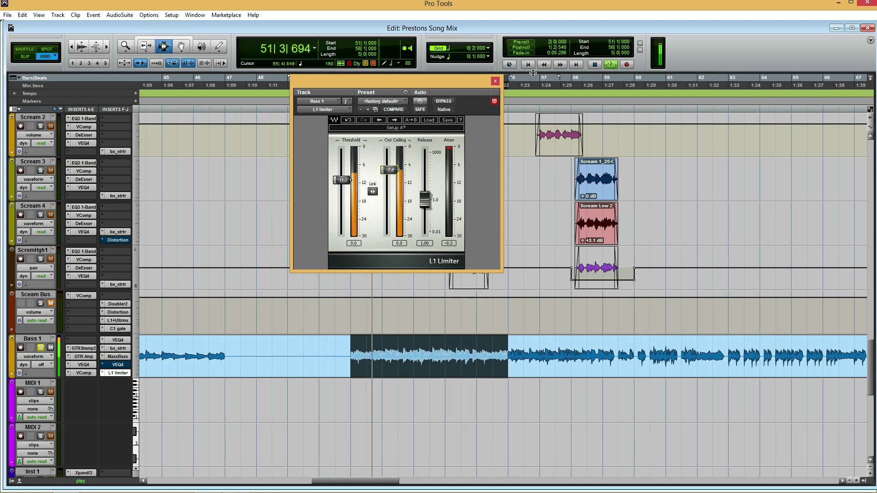
pyautogui.click(496, 81)
pyautogui.press('space')
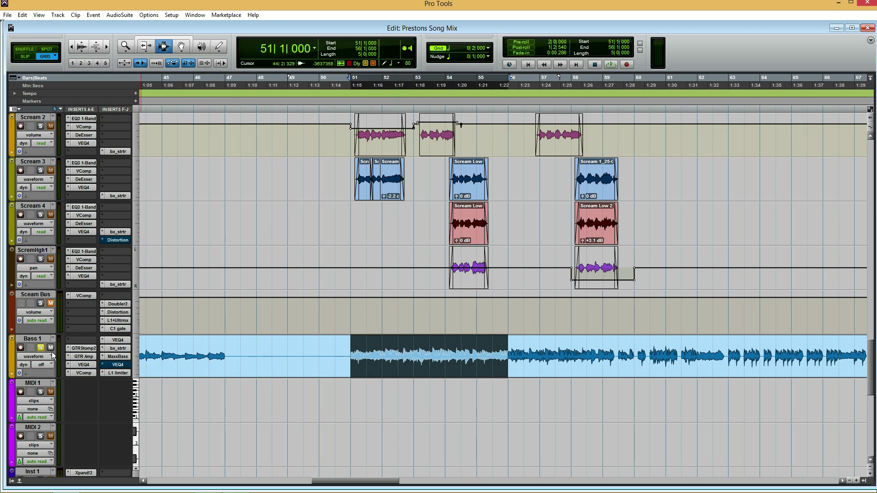
# Step: Unsolo Bass 1, unmute the Sceam Bus, and play the full mix from bar 47
pyautogui.scroll(5, 62, 337)
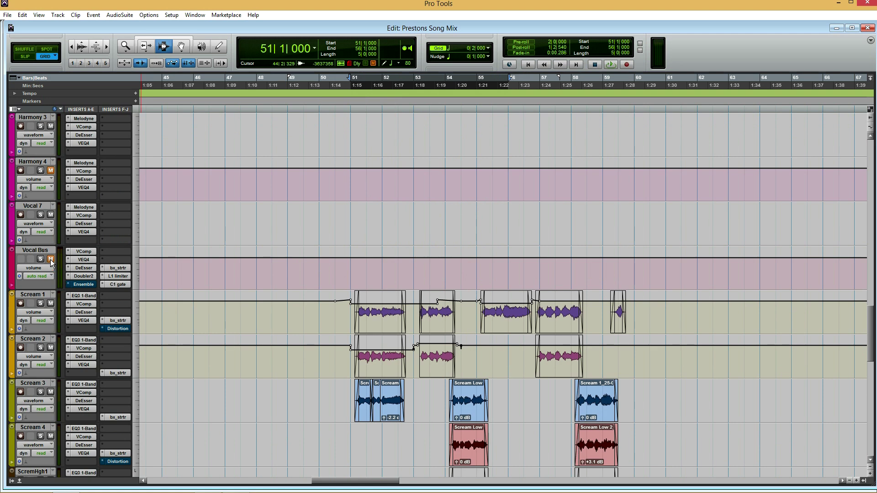
pyautogui.scroll(-4, 59, 281)
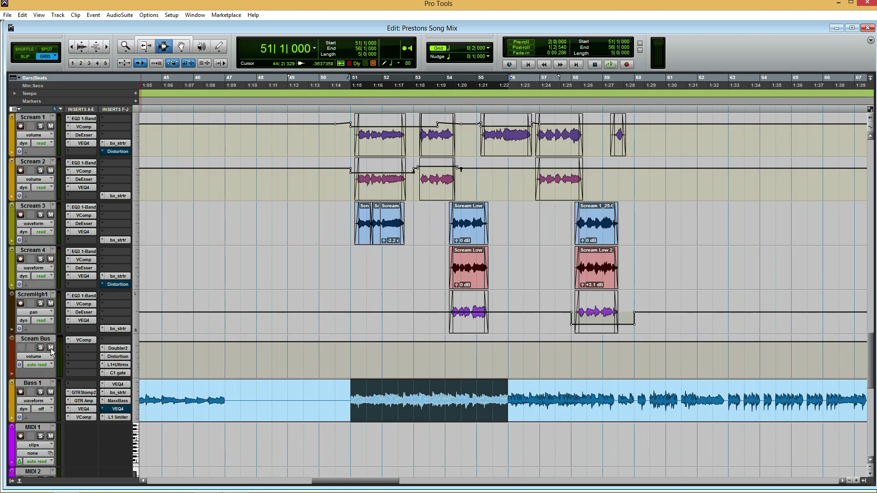
pyautogui.click(225, 384)
pyautogui.scroll(15, 233, 387)
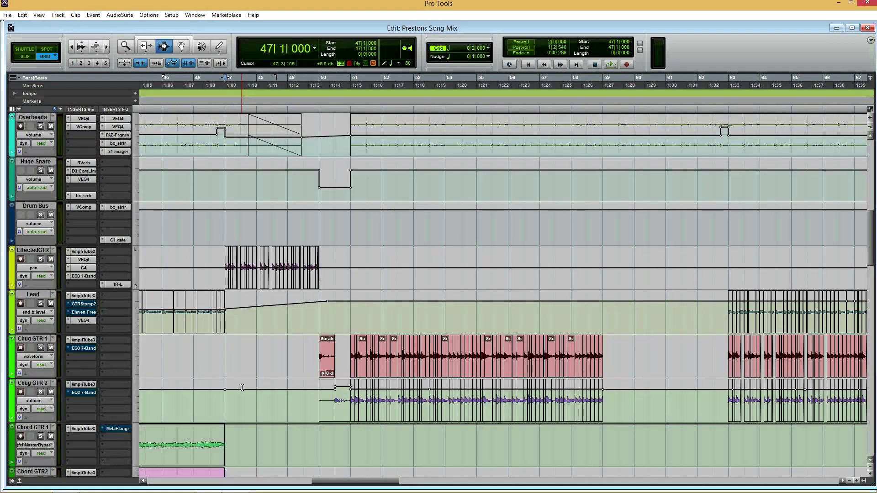
pyautogui.scroll(-13, 242, 388)
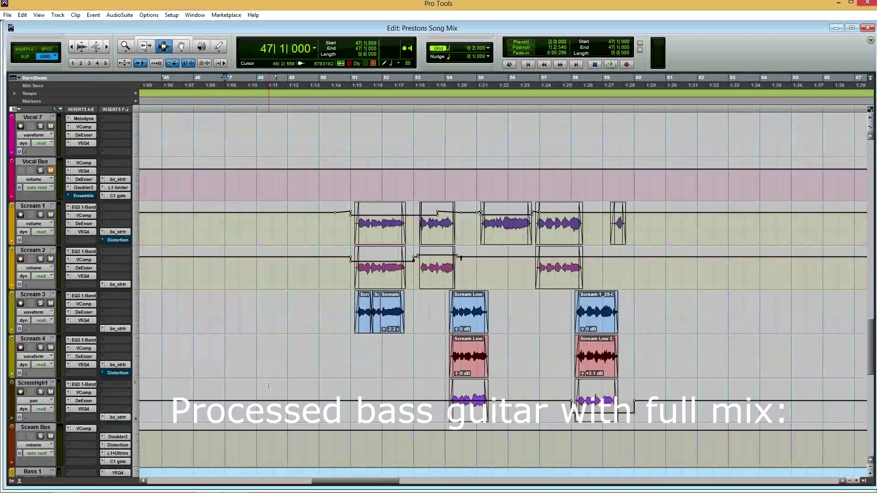
pyautogui.scroll(-5, 269, 387)
pyautogui.press('space')
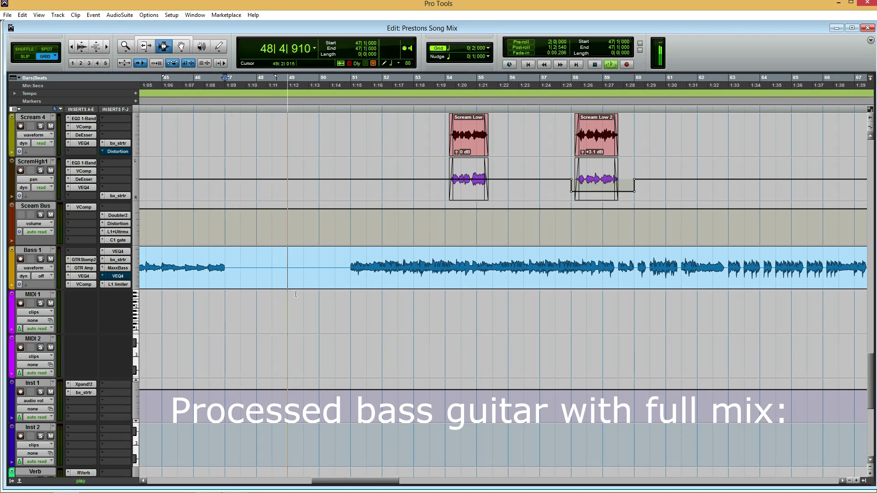
# Step: Lower the Bass 1 fader to +3.5 dB in the Mix window, return to the Edit window, and stop playback
pyautogui.hotkey('ctrl', '=')
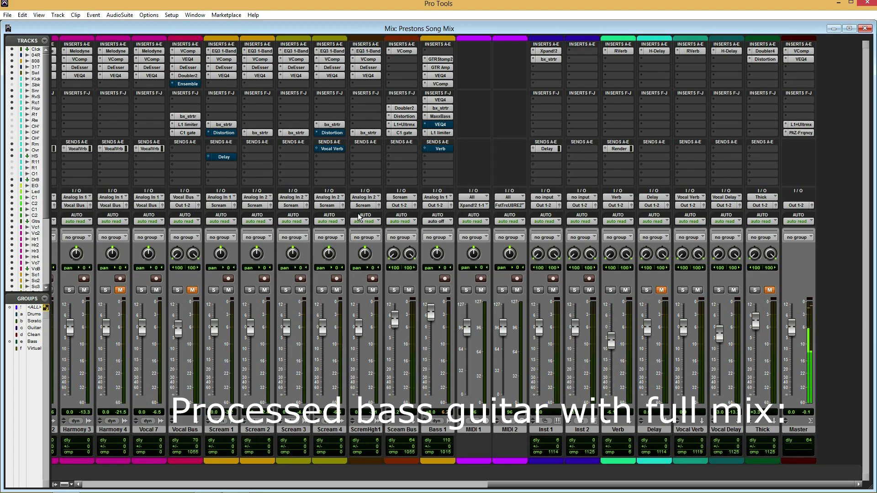
pyautogui.moveTo(430, 313); pyautogui.dragTo(434, 325)
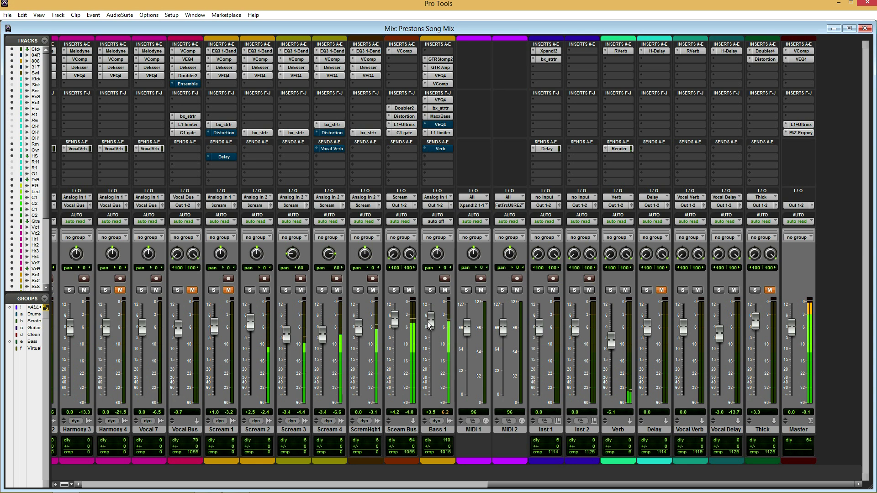
pyautogui.hotkey('ctrl', '=')
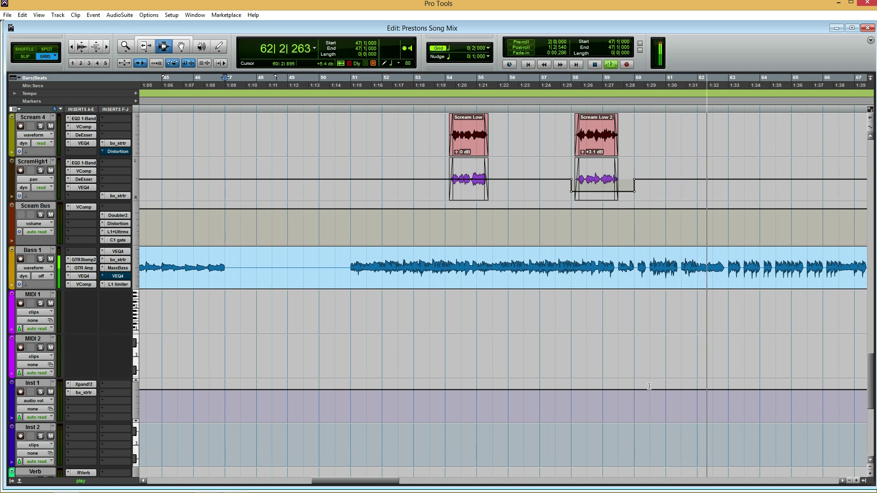
pyautogui.press('space')
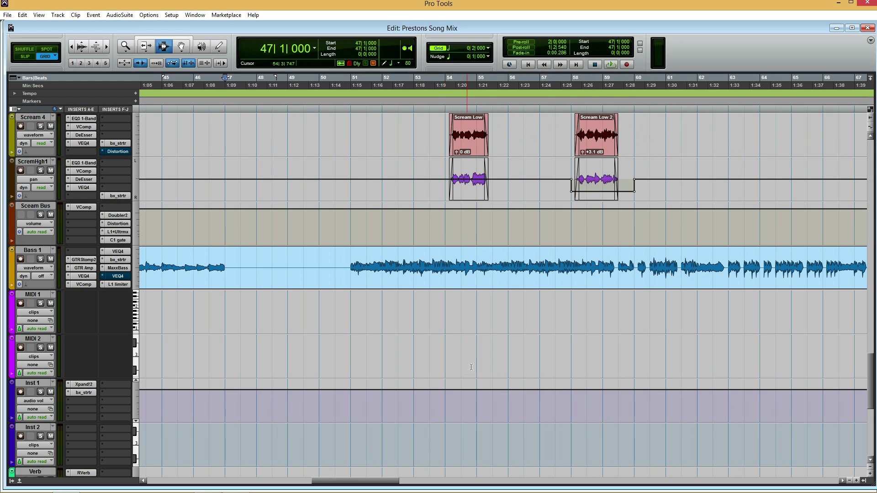
# Step: Place the edit cursor at bar 51 on the Bass 1 track
pyautogui.scroll(1, 459, 362)
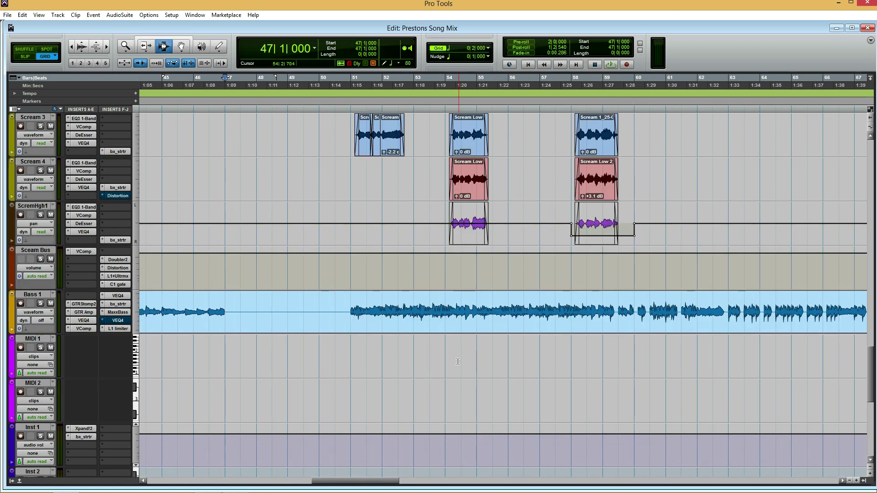
pyautogui.click(353, 312)
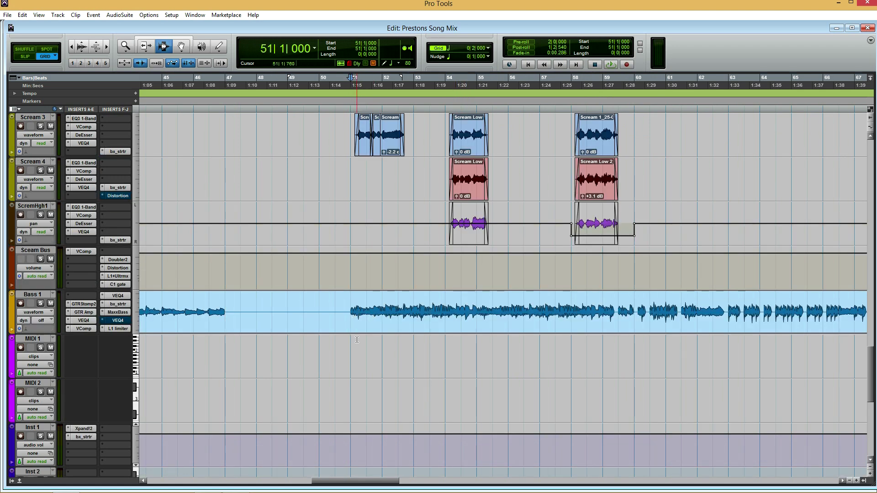